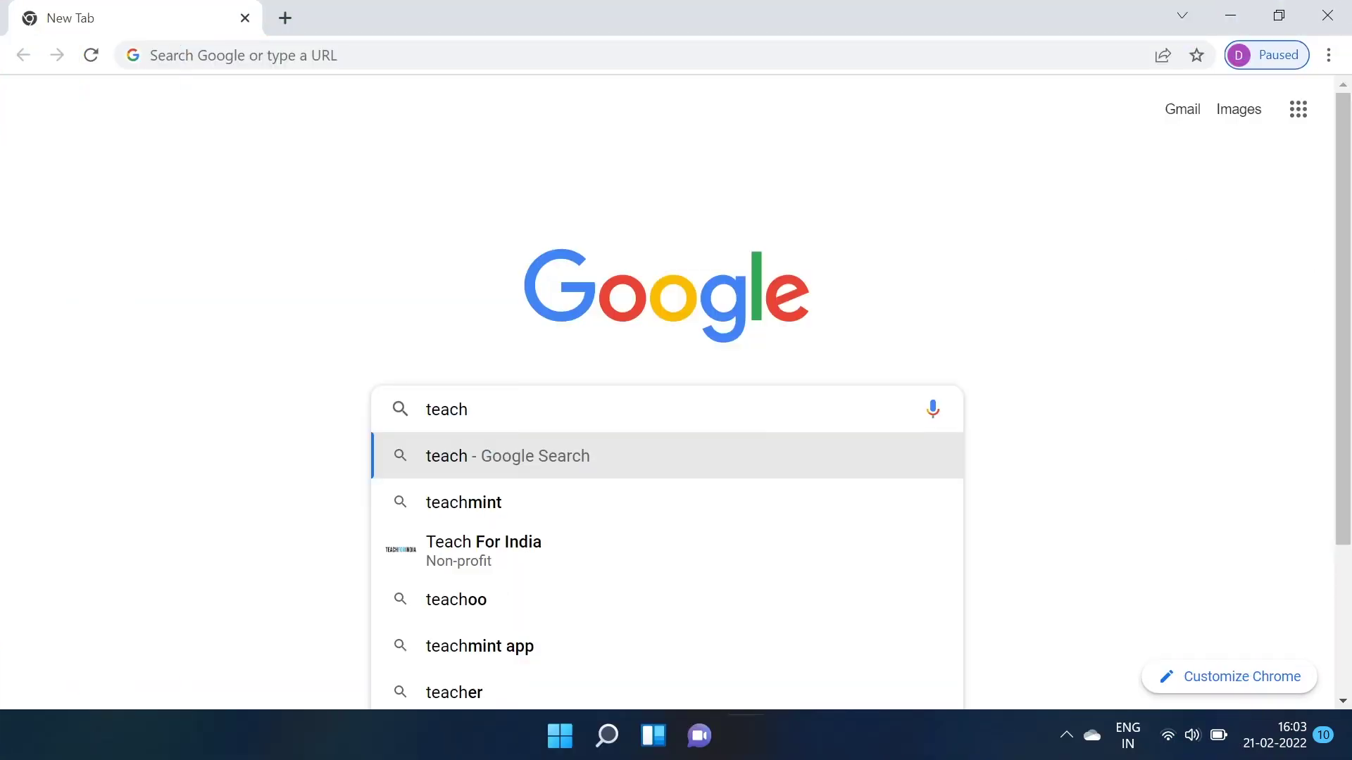
Step: Open teachmore.com and sign up for a free trial with your name, email, mobile number and password
{"action": "key", "text": "Return"}
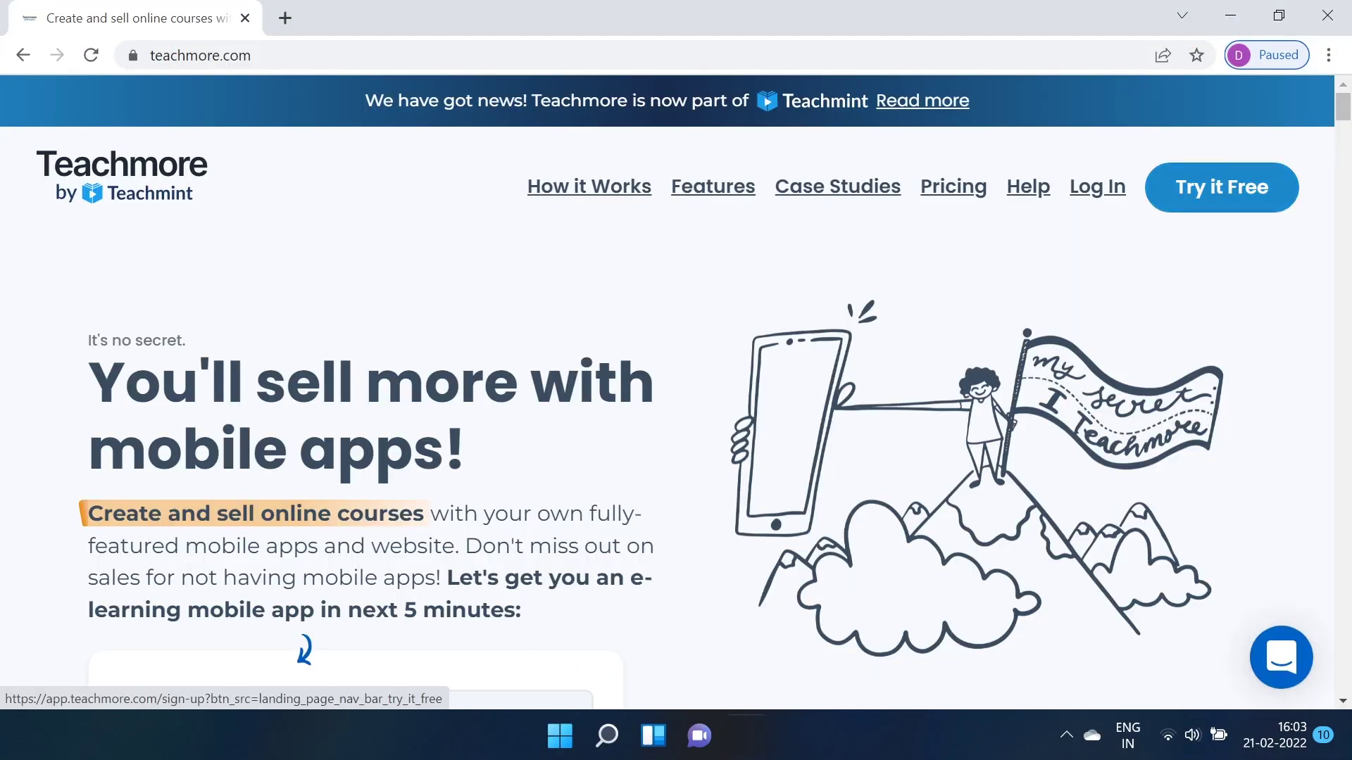
{"action": "left_click", "coordinate": [1222, 184]}
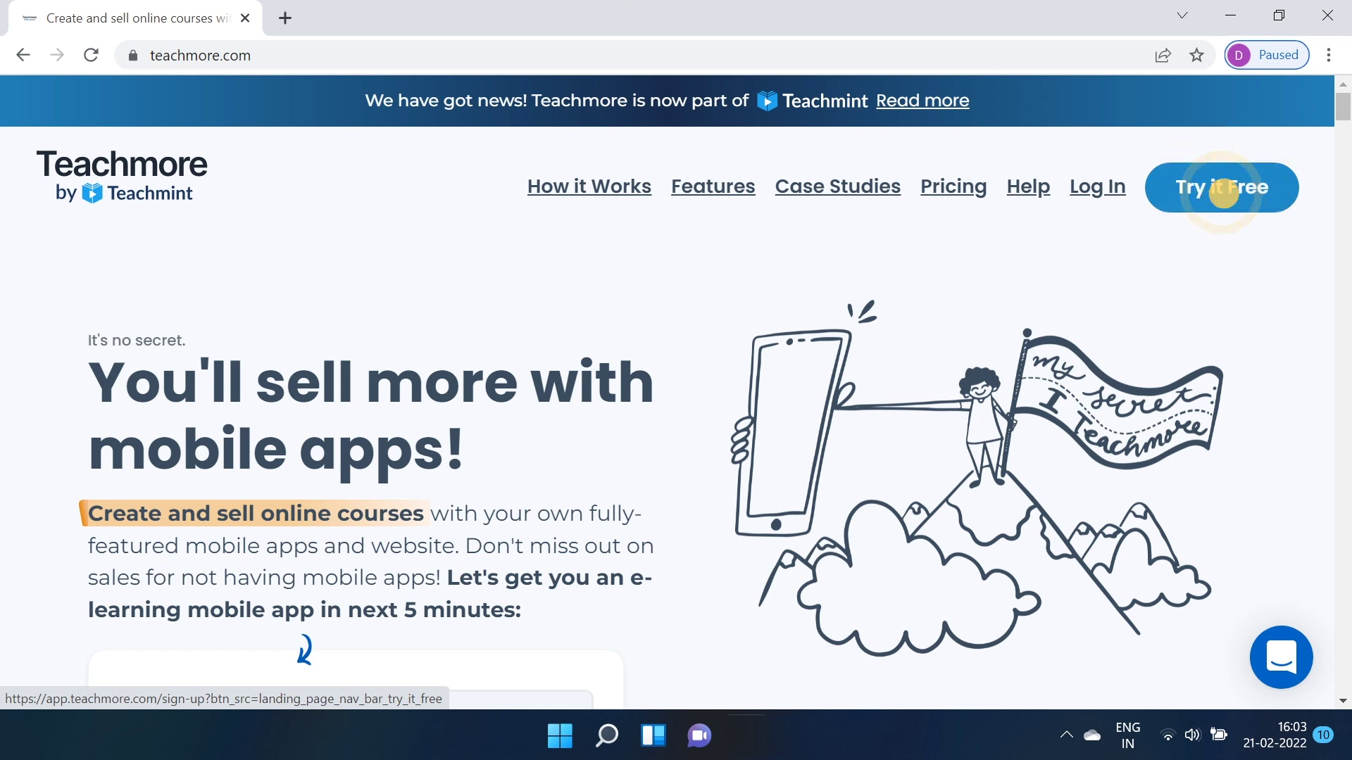
{"action": "key", "text": "Tab"}
{"action": "type", "text": "xxxxxxxxx@gmail.com"}
{"action": "key", "text": "Tab"}
{"action": "type", "text": "98xxxxx872"}
{"action": "key", "text": "Tab"}
{"action": "type", "text": "xxxxxxxxxxxxx"}
{"action": "key", "text": "Return"}
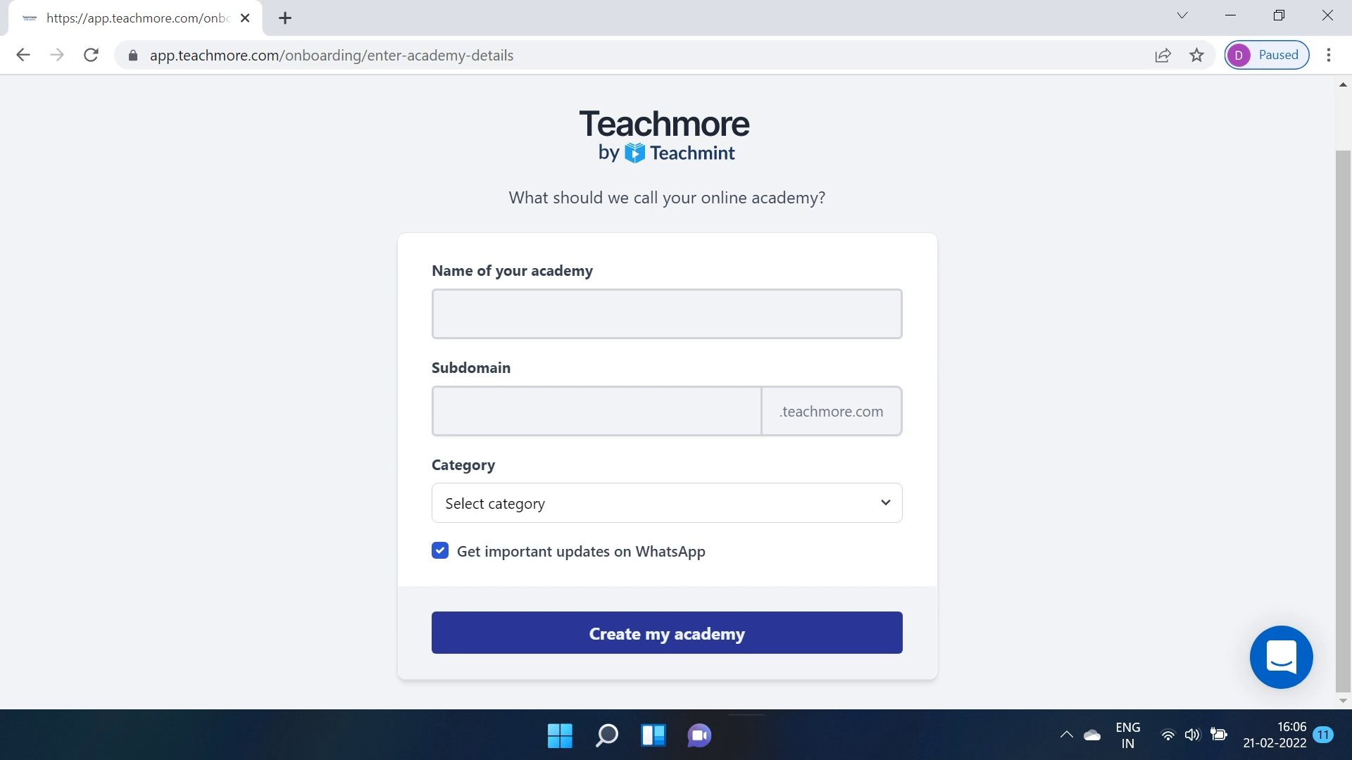
Step: Name the academy 'Fitness world', set its category to Fitness, and create it
{"action": "left_click", "coordinate": [448, 314]}
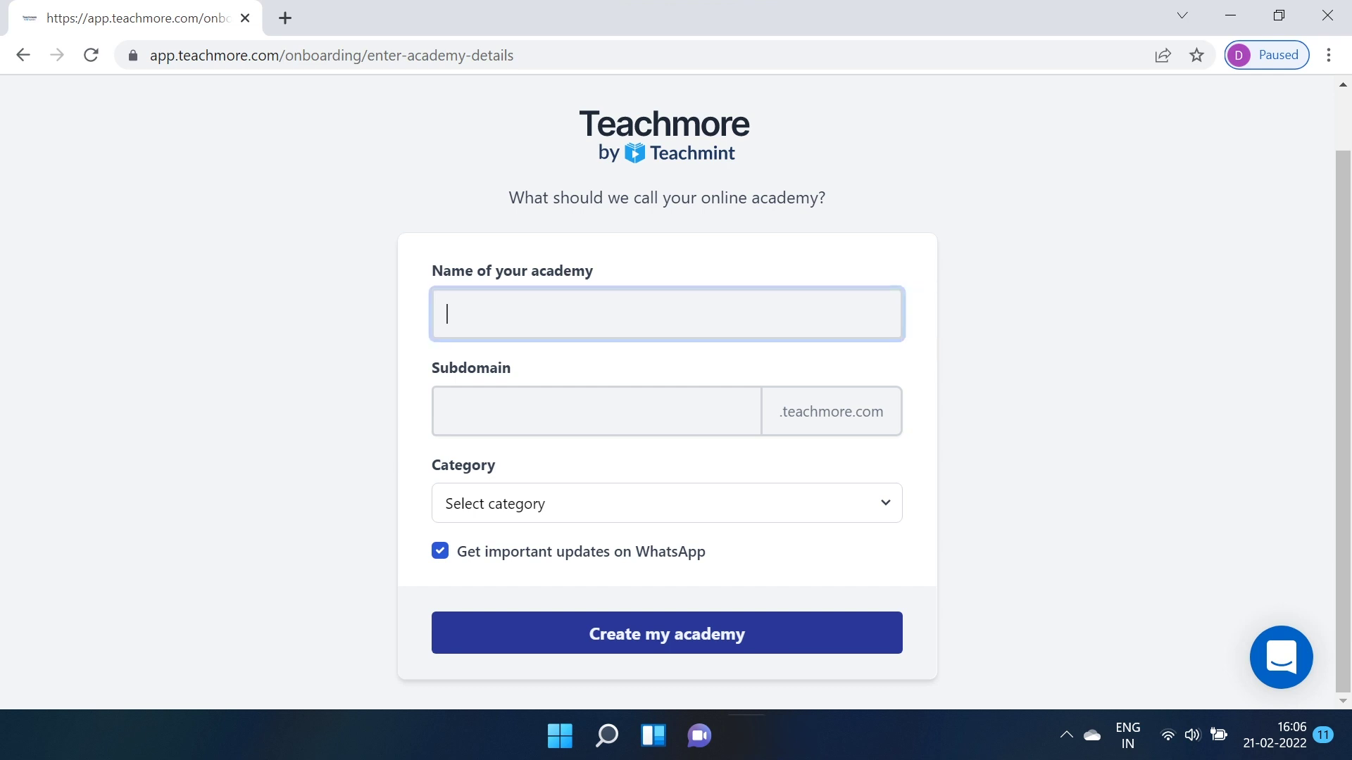
{"action": "type", "text": "Fitness world"}
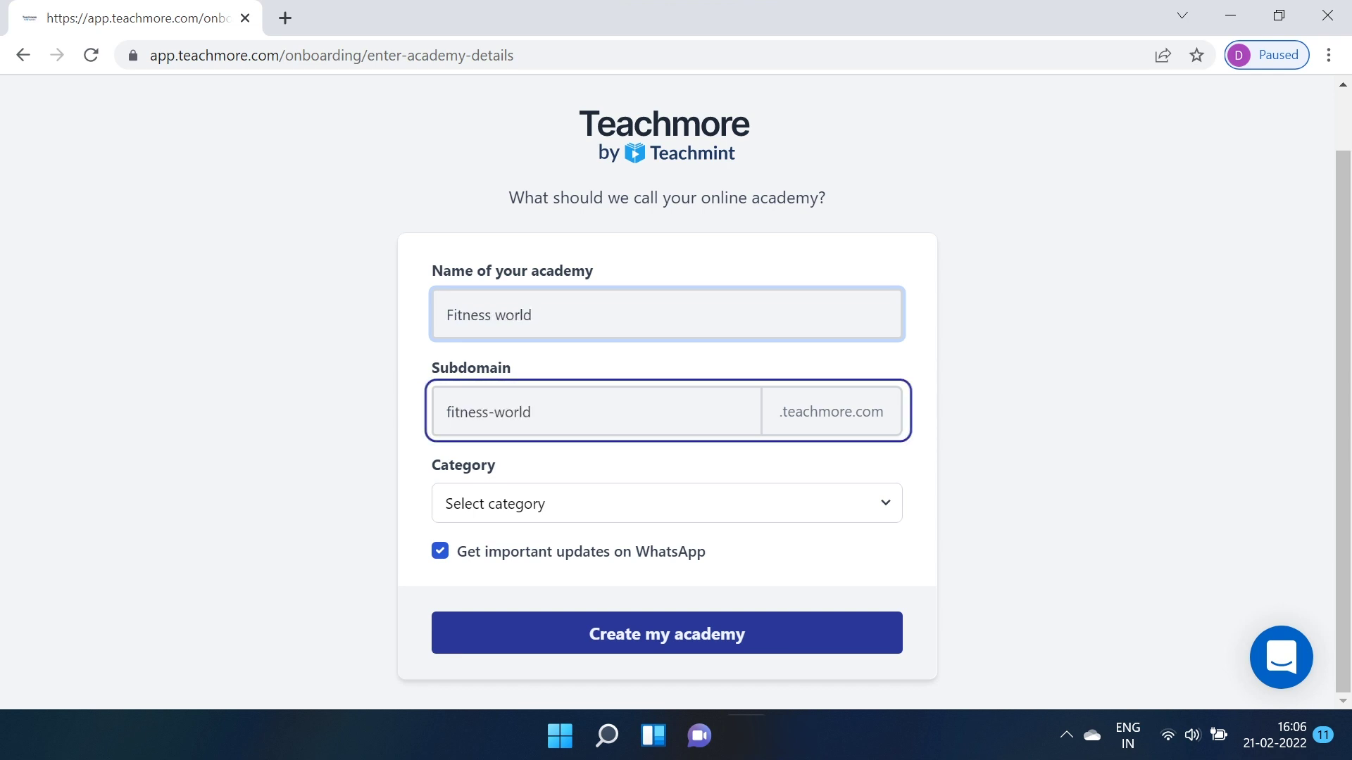
{"action": "left_click", "coordinate": [667, 520]}
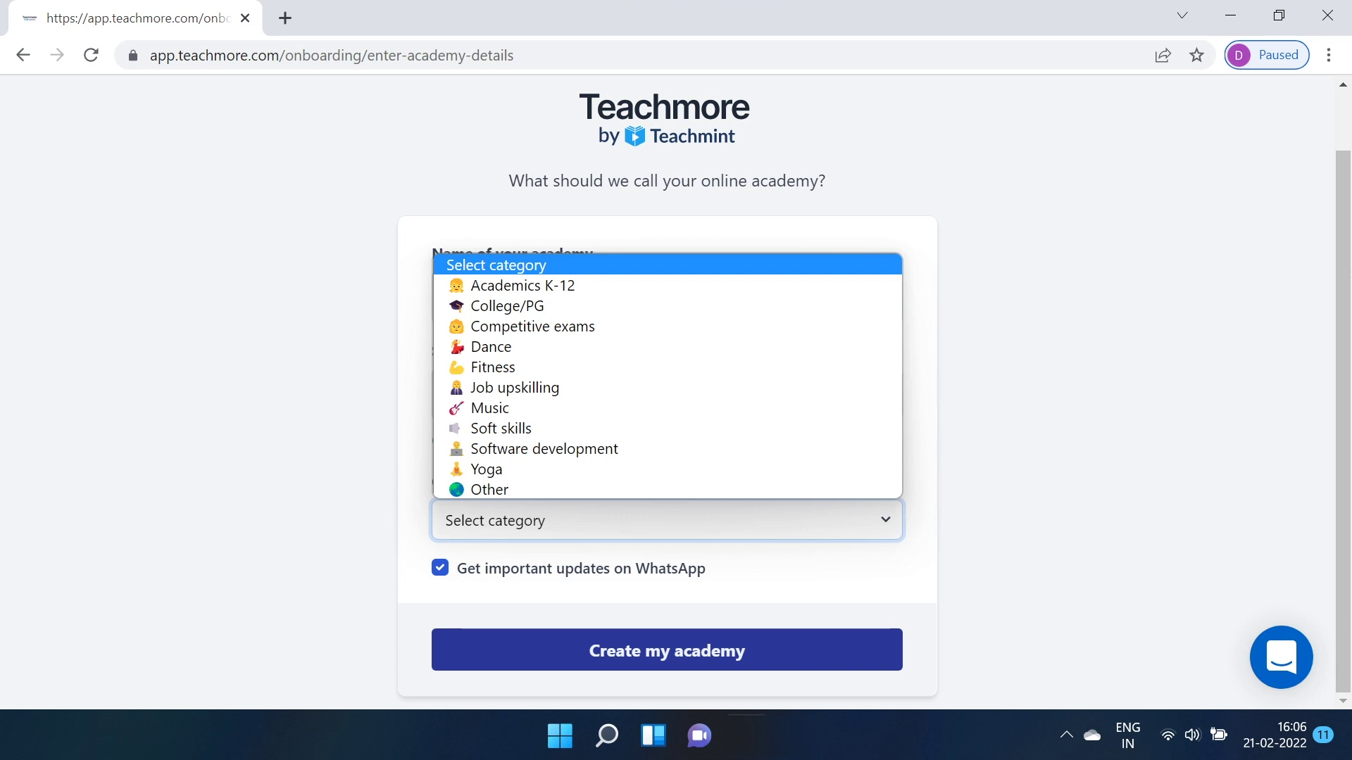
{"action": "left_click", "coordinate": [666, 367]}
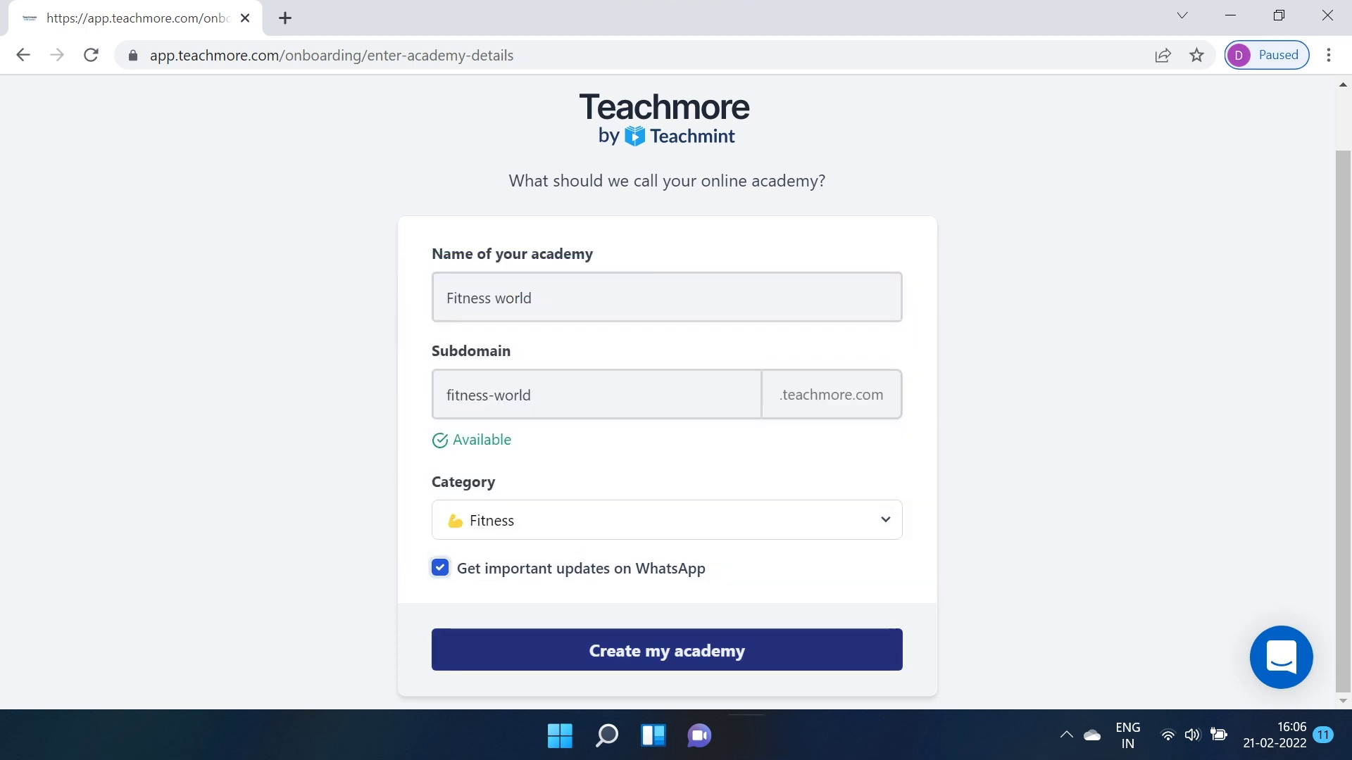
{"action": "left_click", "coordinate": [665, 649]}
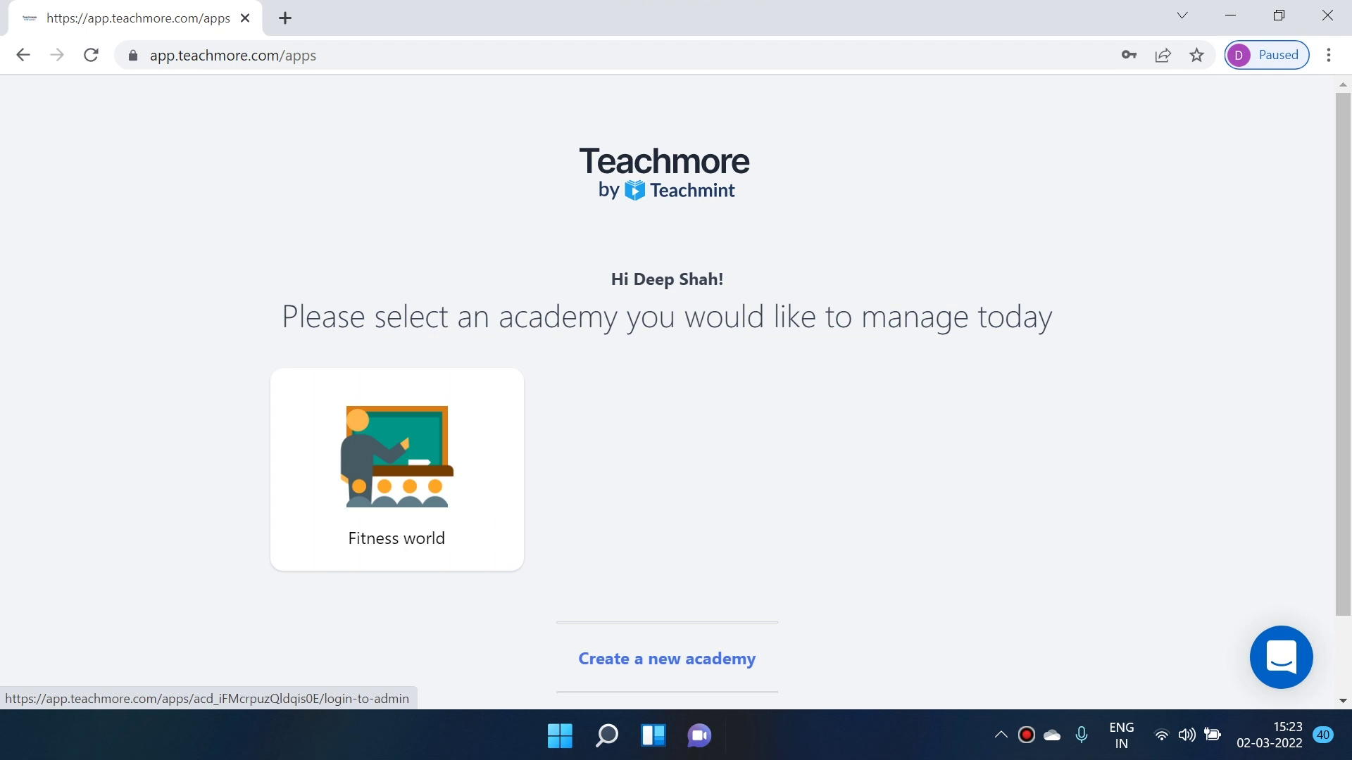
Step: Open the Fitness world academy's admin and preview its public website
{"action": "left_click", "coordinate": [390, 537]}
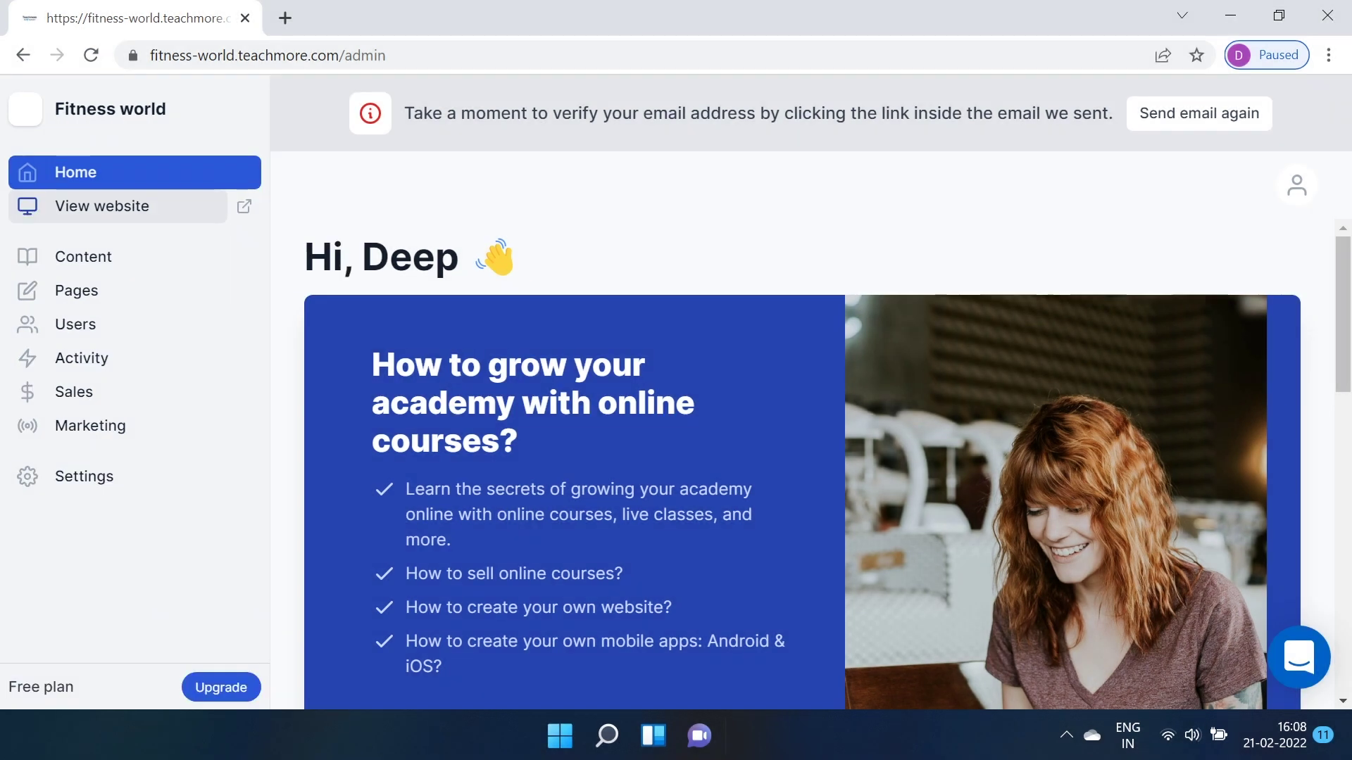
{"action": "left_click", "coordinate": [102, 206]}
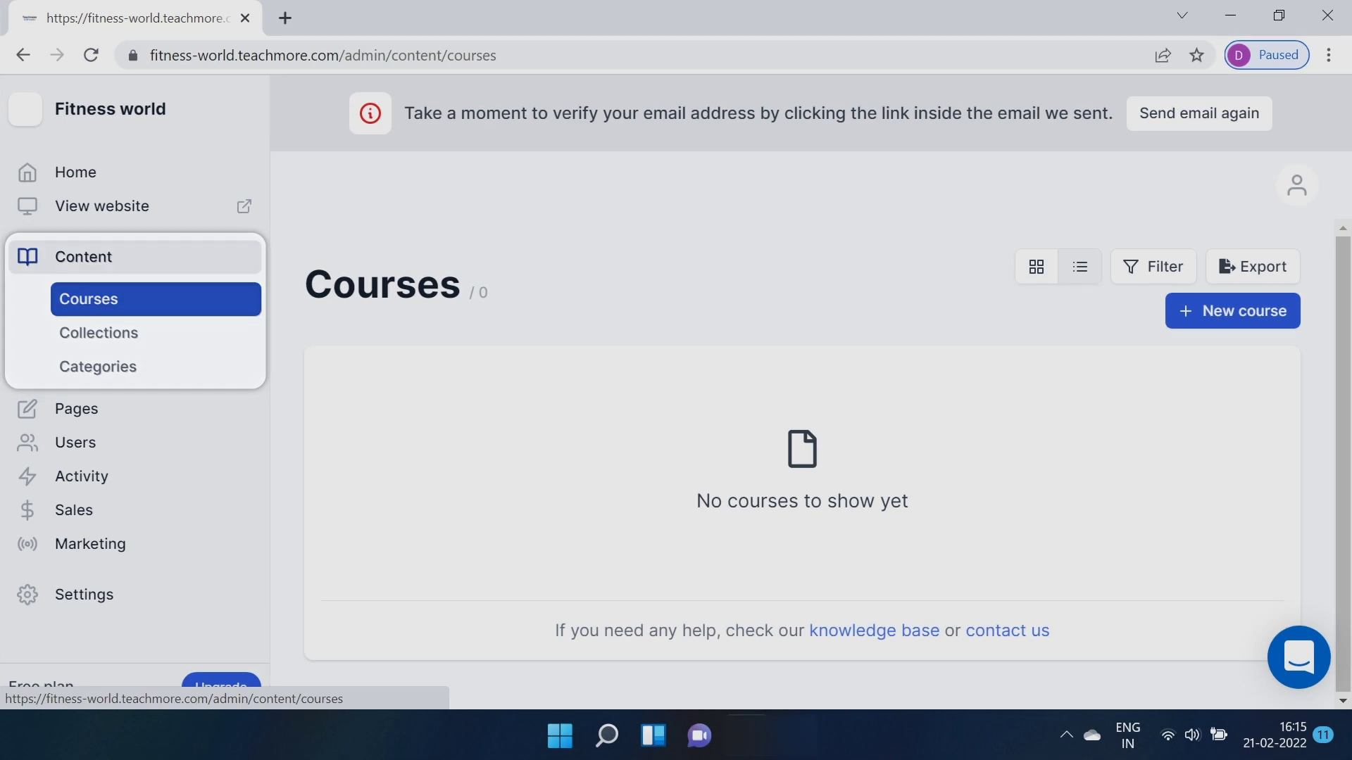
Step: Look through the Collections and Course categories pages, then return to the Courses list
{"action": "left_click", "coordinate": [99, 332]}
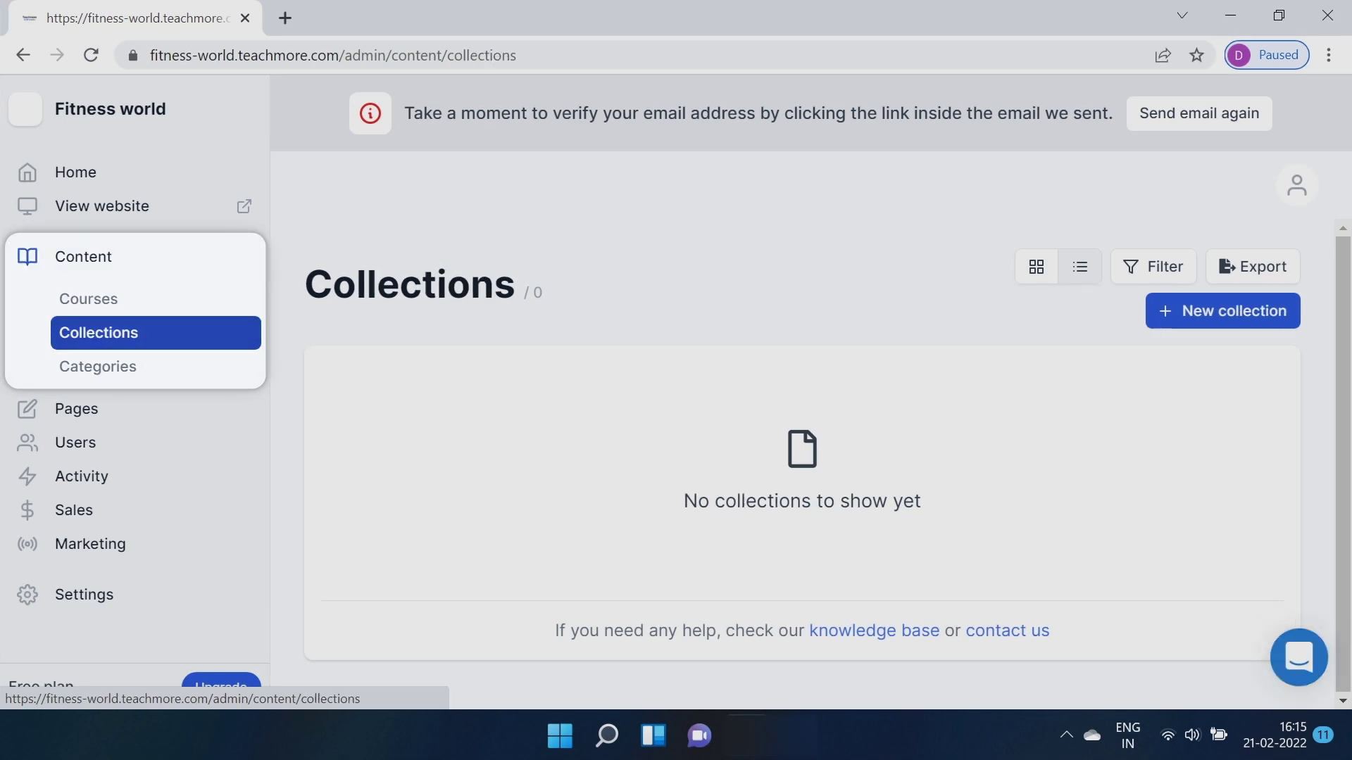
{"action": "left_click", "coordinate": [98, 366]}
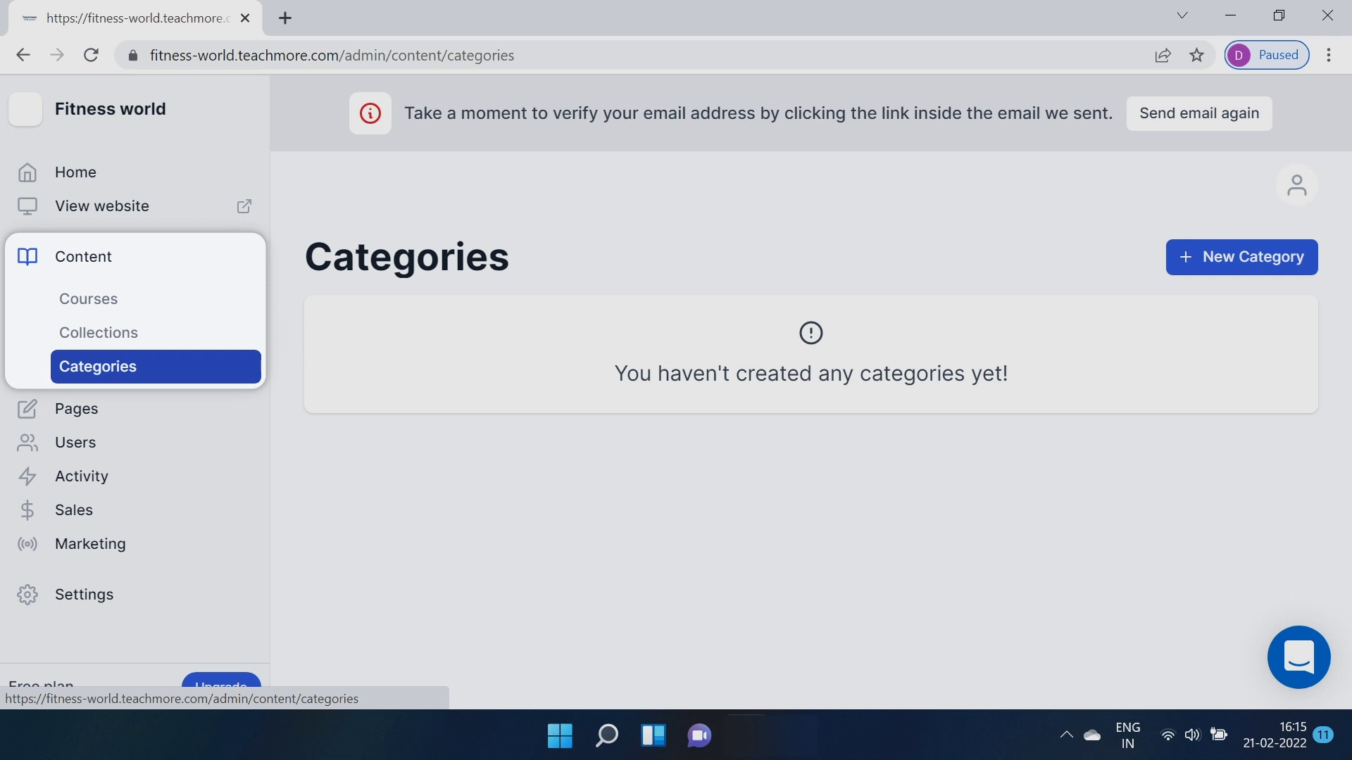
{"action": "left_click", "coordinate": [88, 299]}
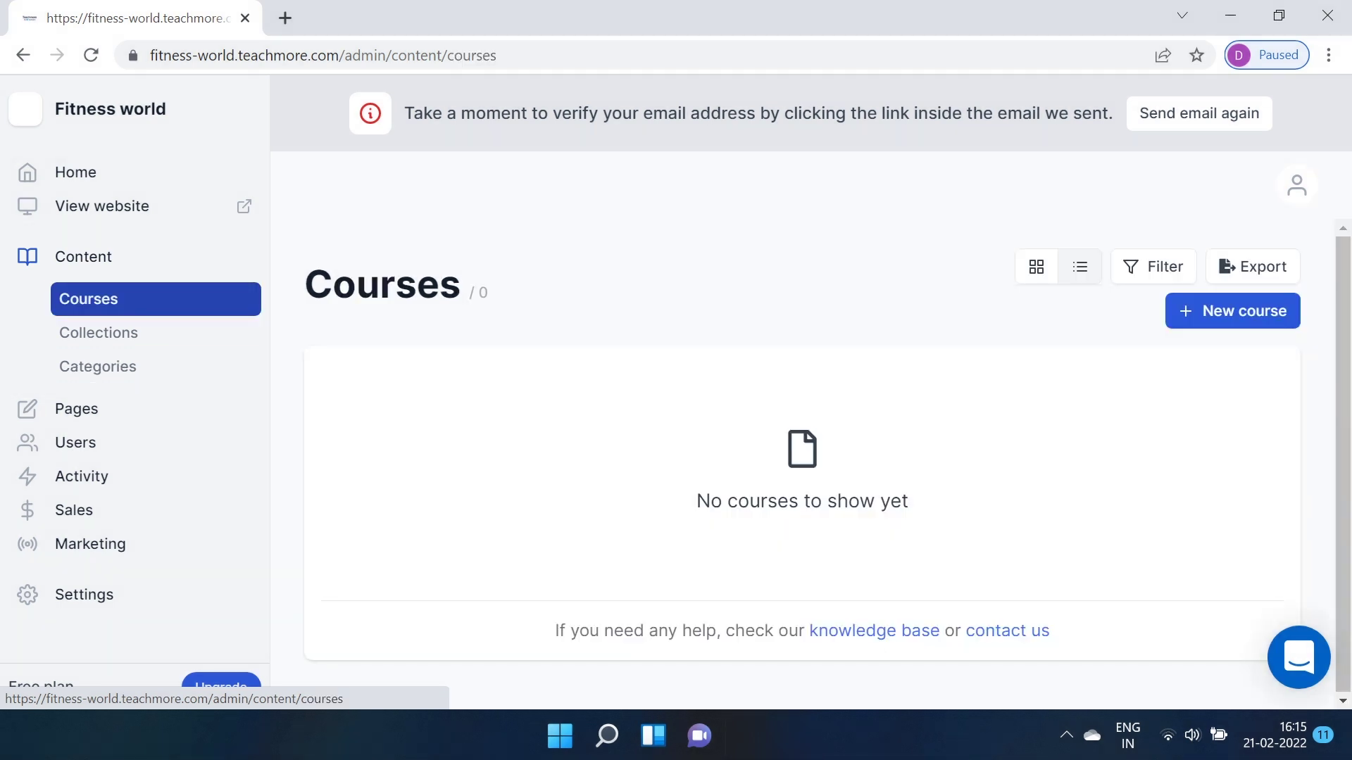
Step: Create the course 'Fitness for beginner' with a first section named 'First 7 days'
{"action": "left_click", "coordinate": [1240, 309]}
{"action": "type", "text": "F"}
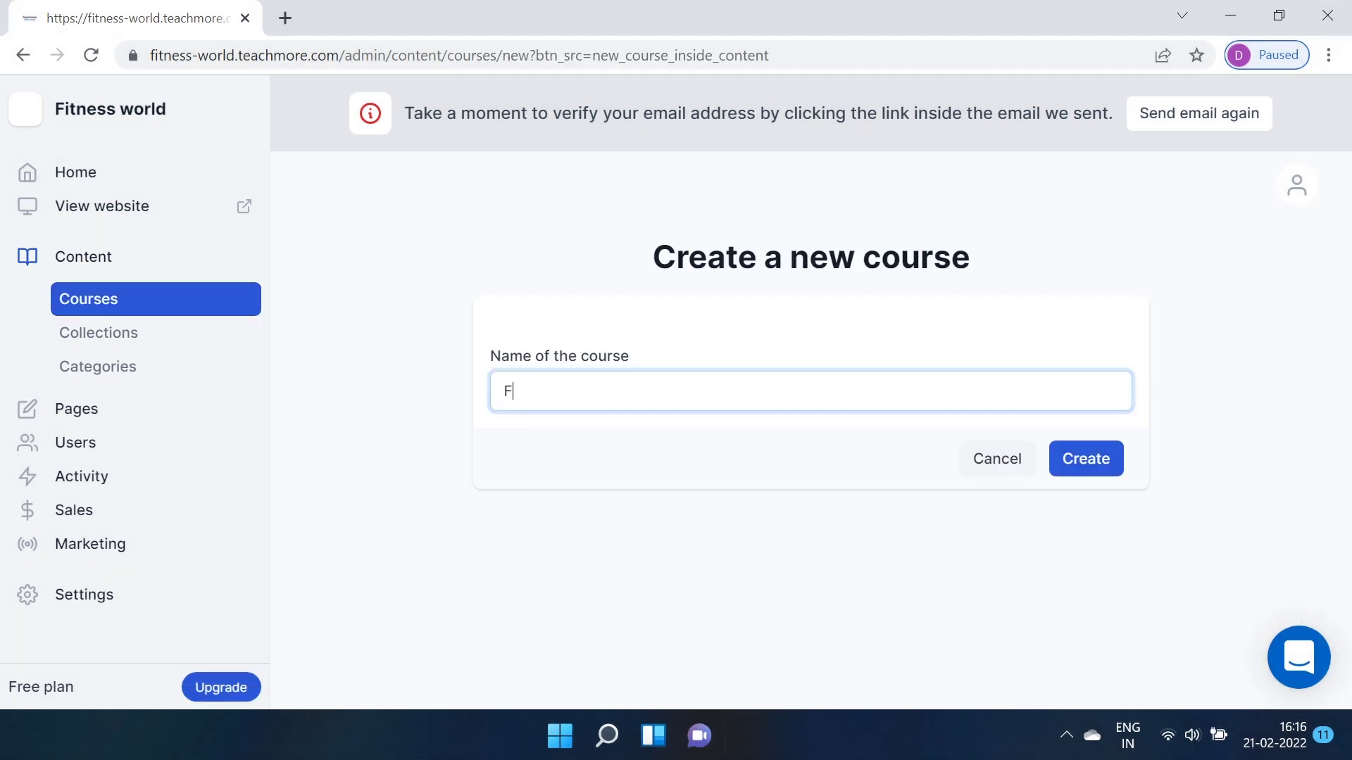
{"action": "type", "text": "itness for beginner"}
{"action": "left_click", "coordinate": [1080, 458]}
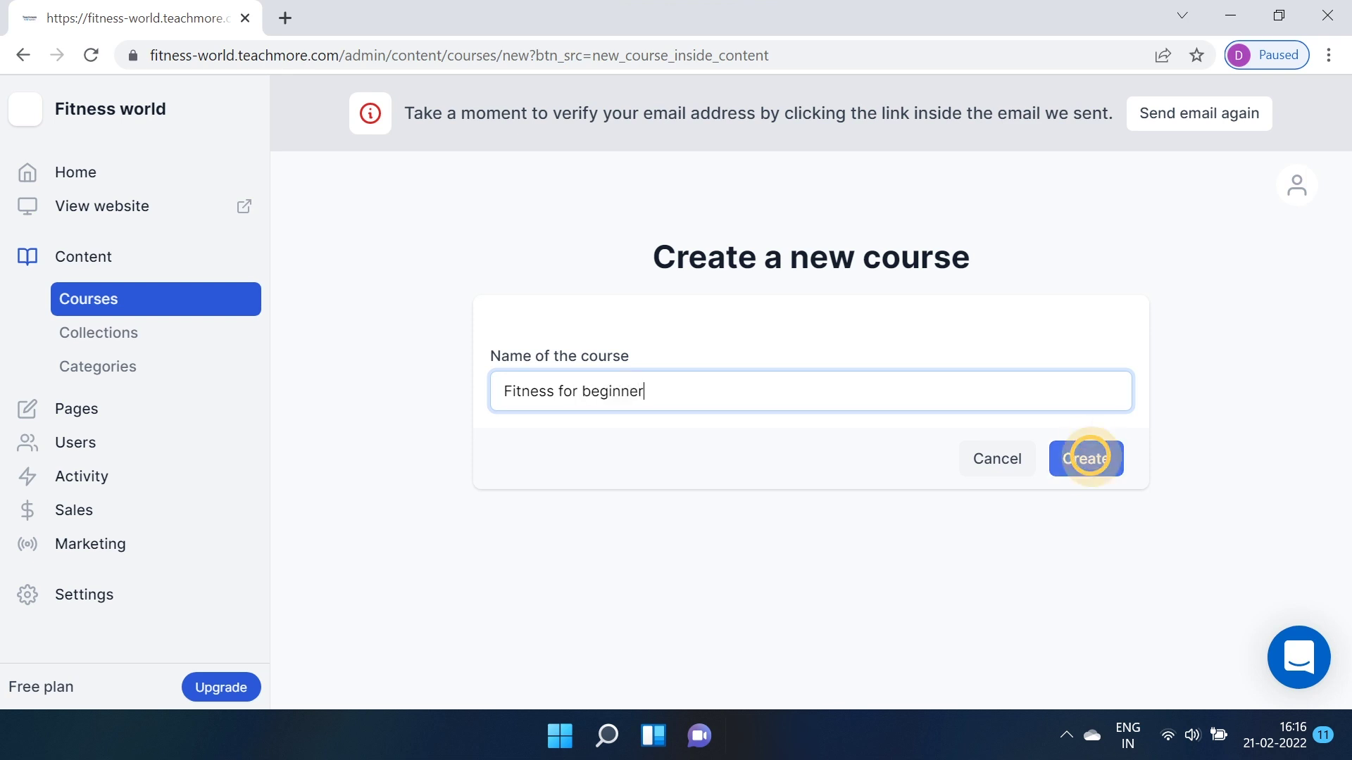
{"action": "type", "text": "First 7 days"}
{"action": "key", "text": "Return"}
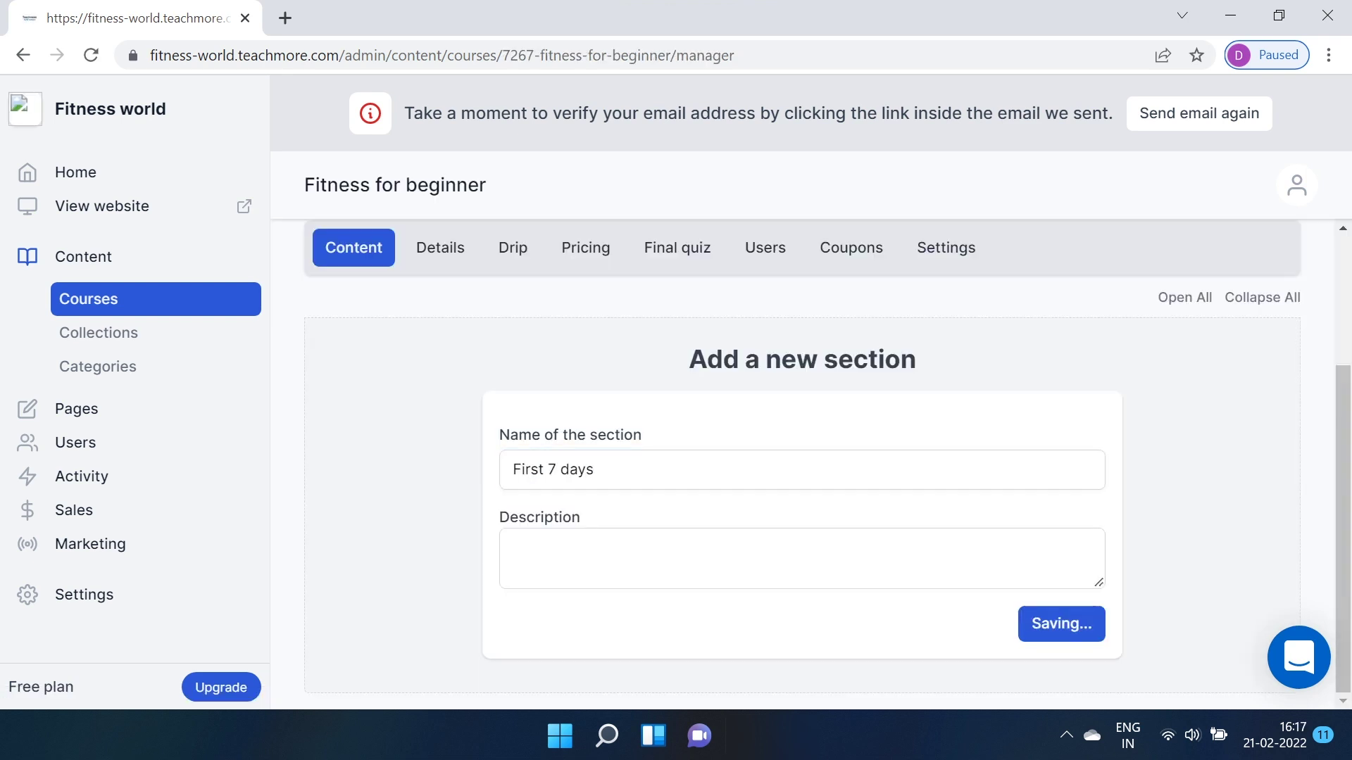
{"action": "left_click", "coordinate": [1221, 287]}
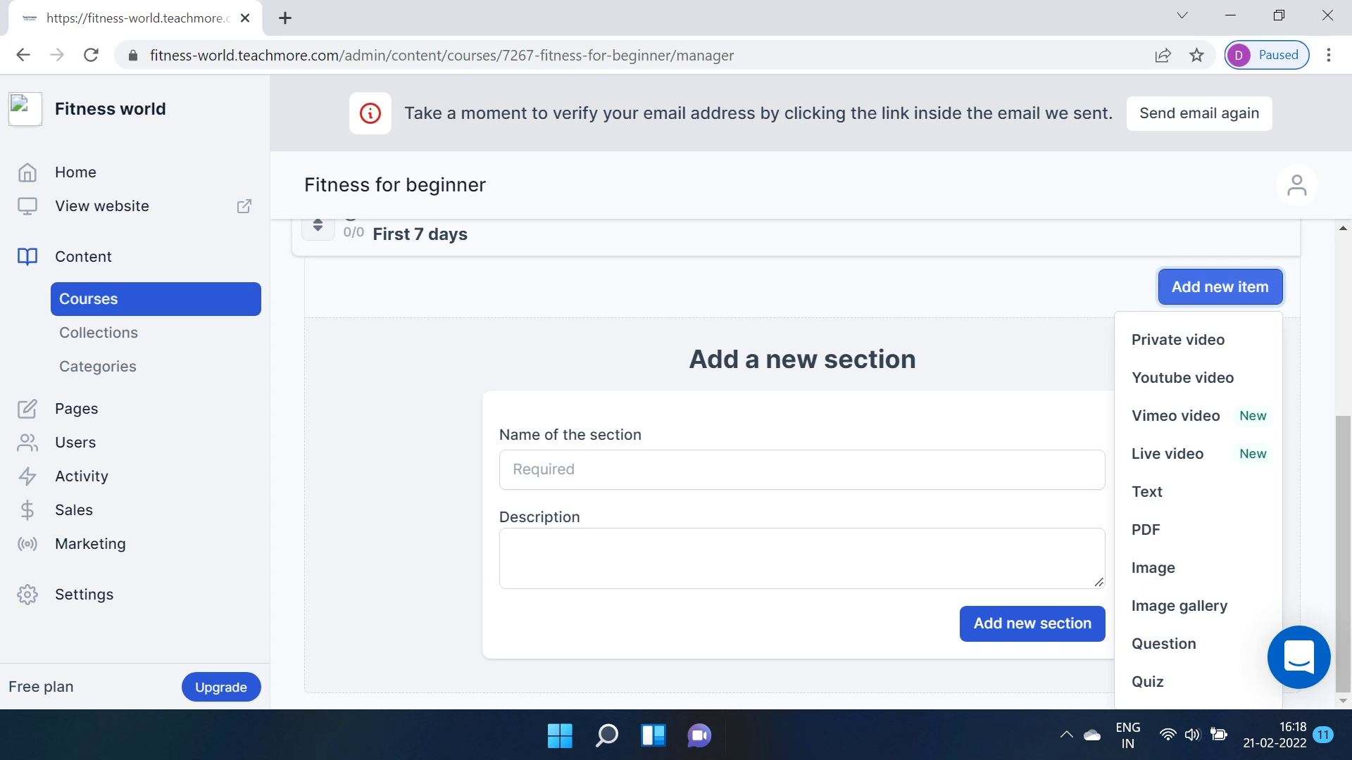
Step: Browse the item types and add a Private video item to the First 7 days section
{"action": "key", "text": "Down"}
{"action": "key", "text": "Down"}
{"action": "key", "text": "Down"}
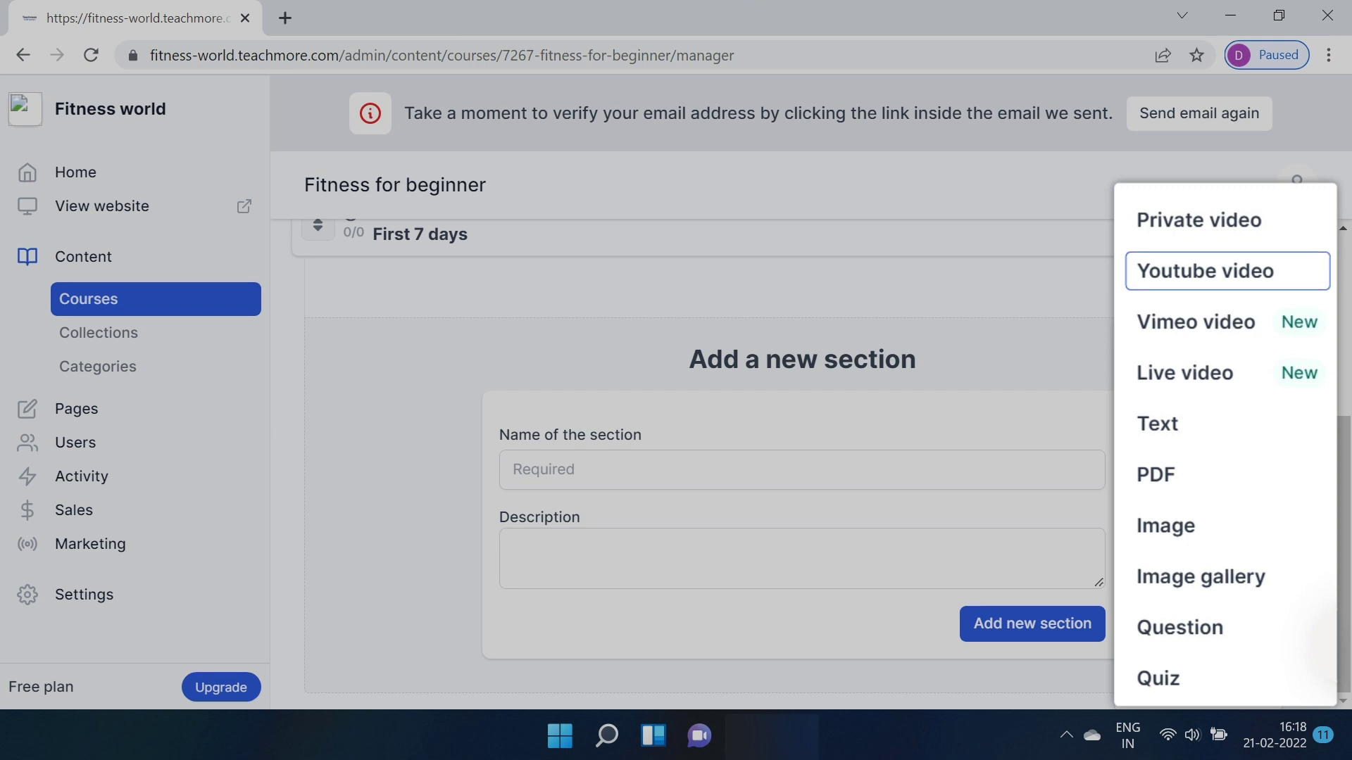
{"action": "key", "text": "Down"}
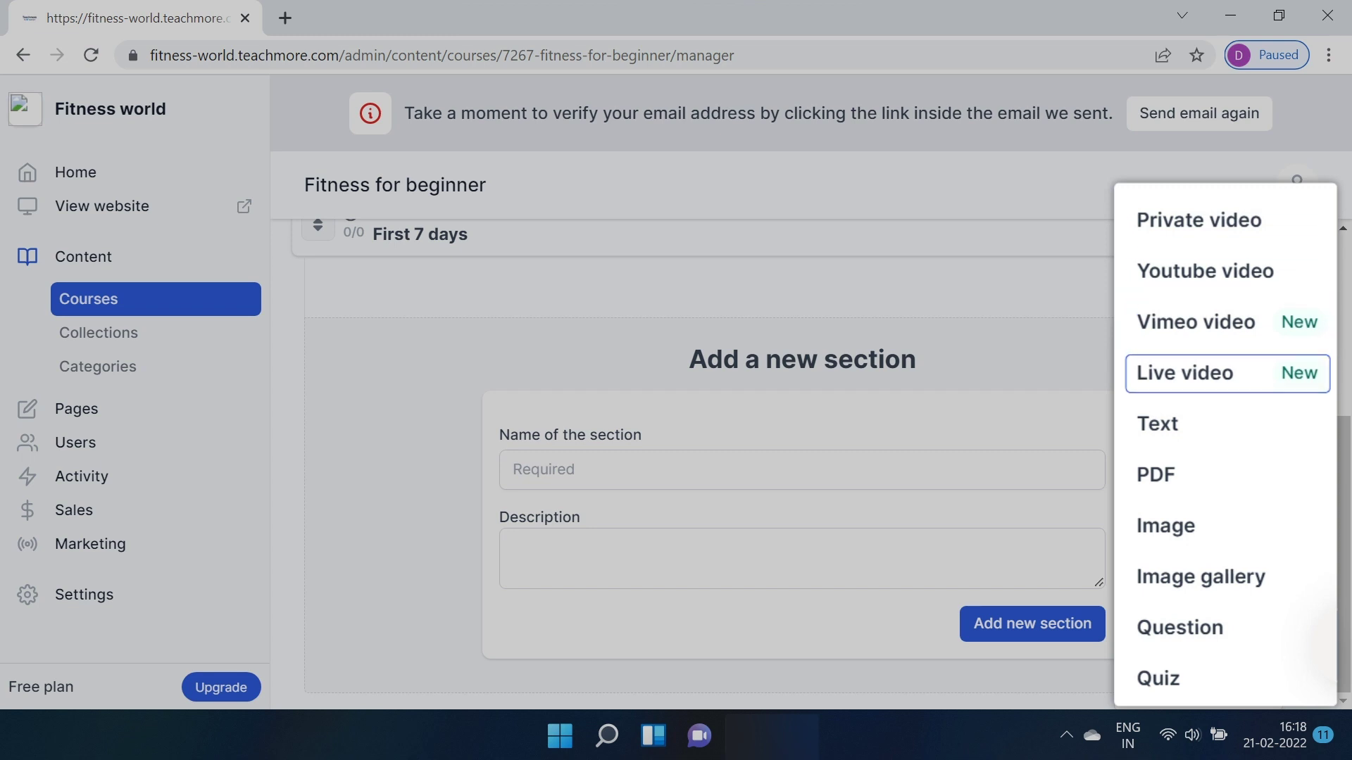
{"action": "key", "text": "Down"}
{"action": "key", "text": "Down"}
{"action": "key", "text": "Down"}
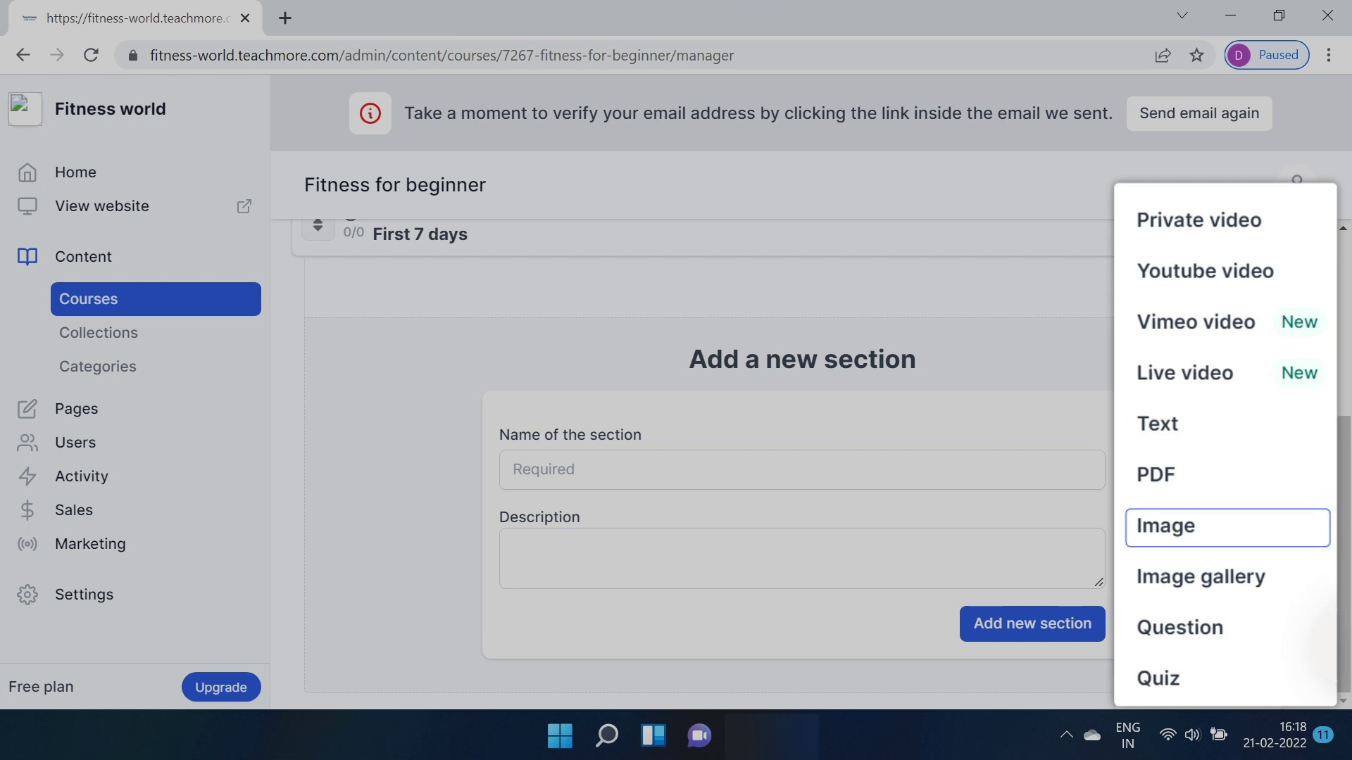
{"action": "key", "text": "Down"}
{"action": "key", "text": "Down"}
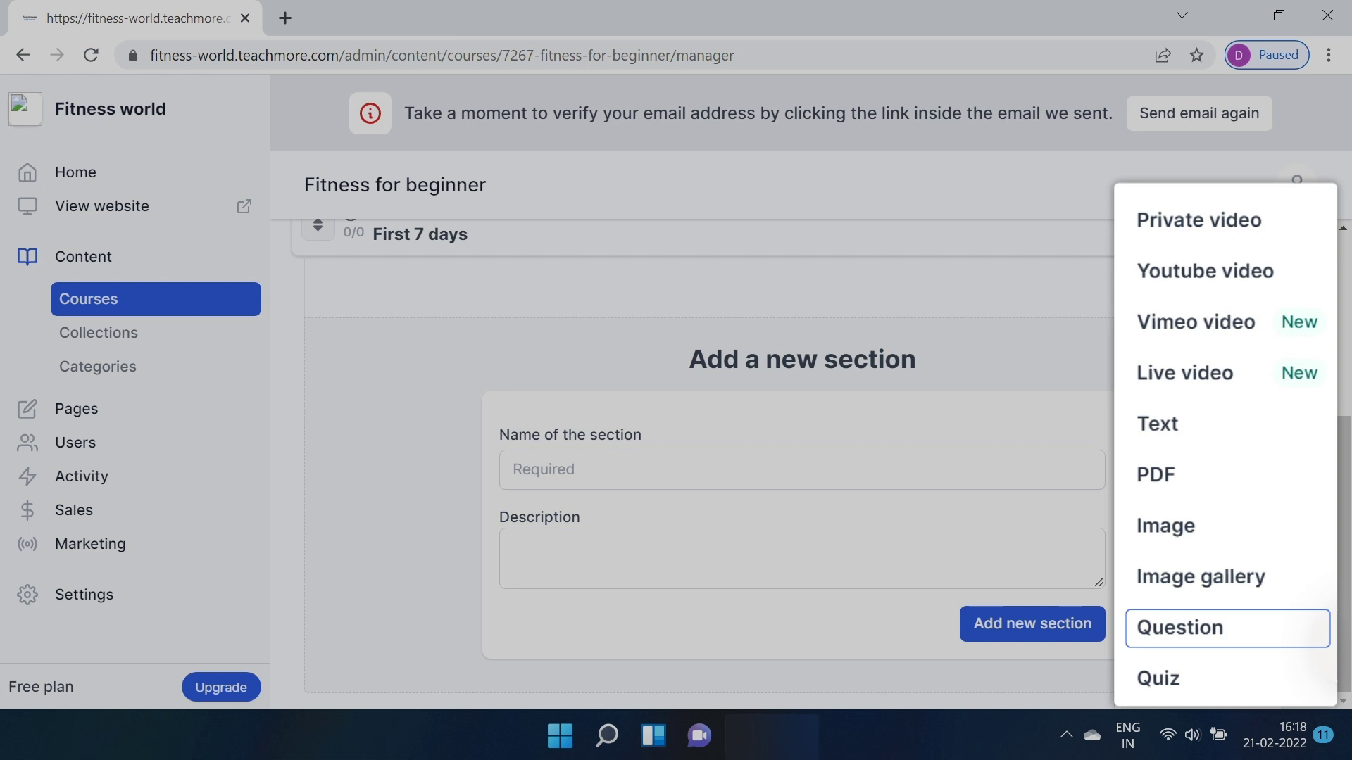
{"action": "key", "text": "Down"}
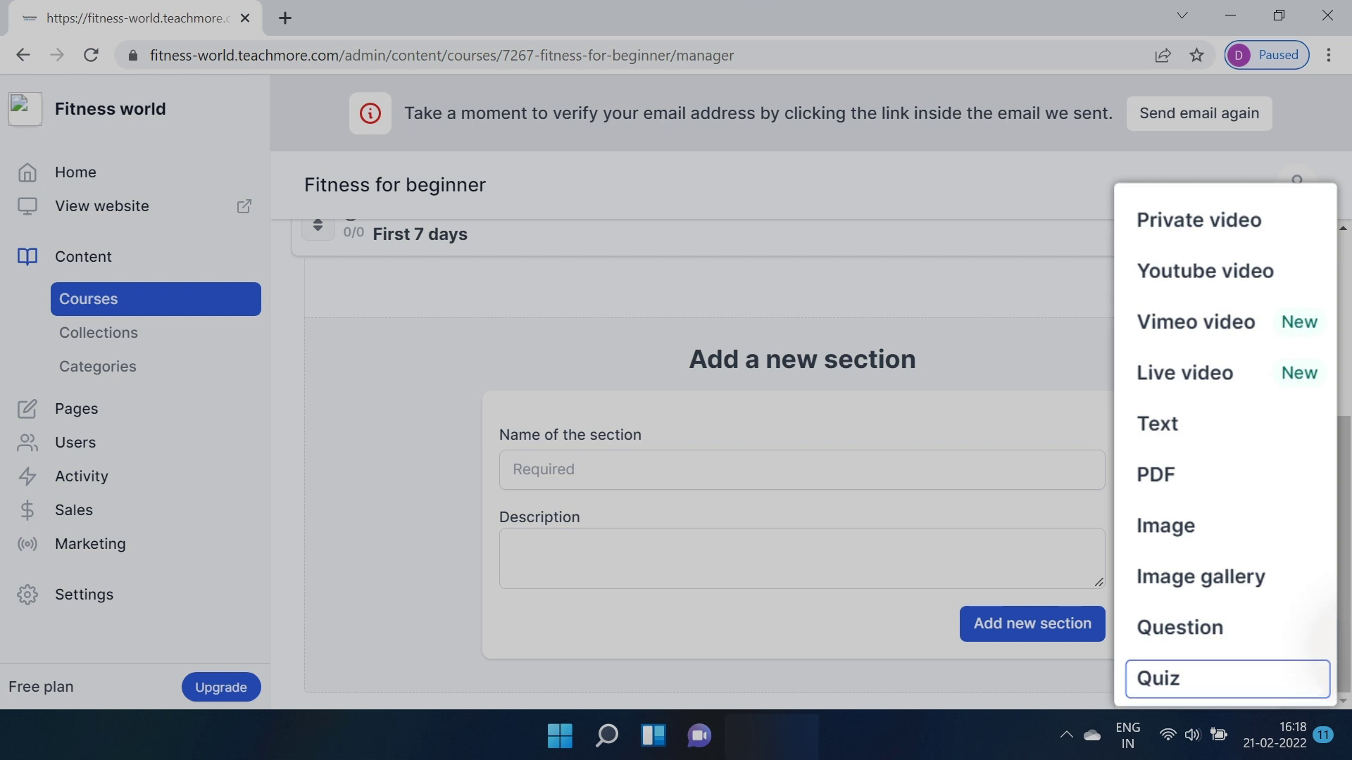
{"action": "key", "text": "Up"}
{"action": "key", "text": "Up"}
{"action": "key", "text": "Up"}
{"action": "key", "text": "Up"}
{"action": "key", "text": "Up"}
{"action": "key", "text": "Up"}
{"action": "key", "text": "Up"}
{"action": "key", "text": "Up"}
{"action": "key", "text": "Up"}
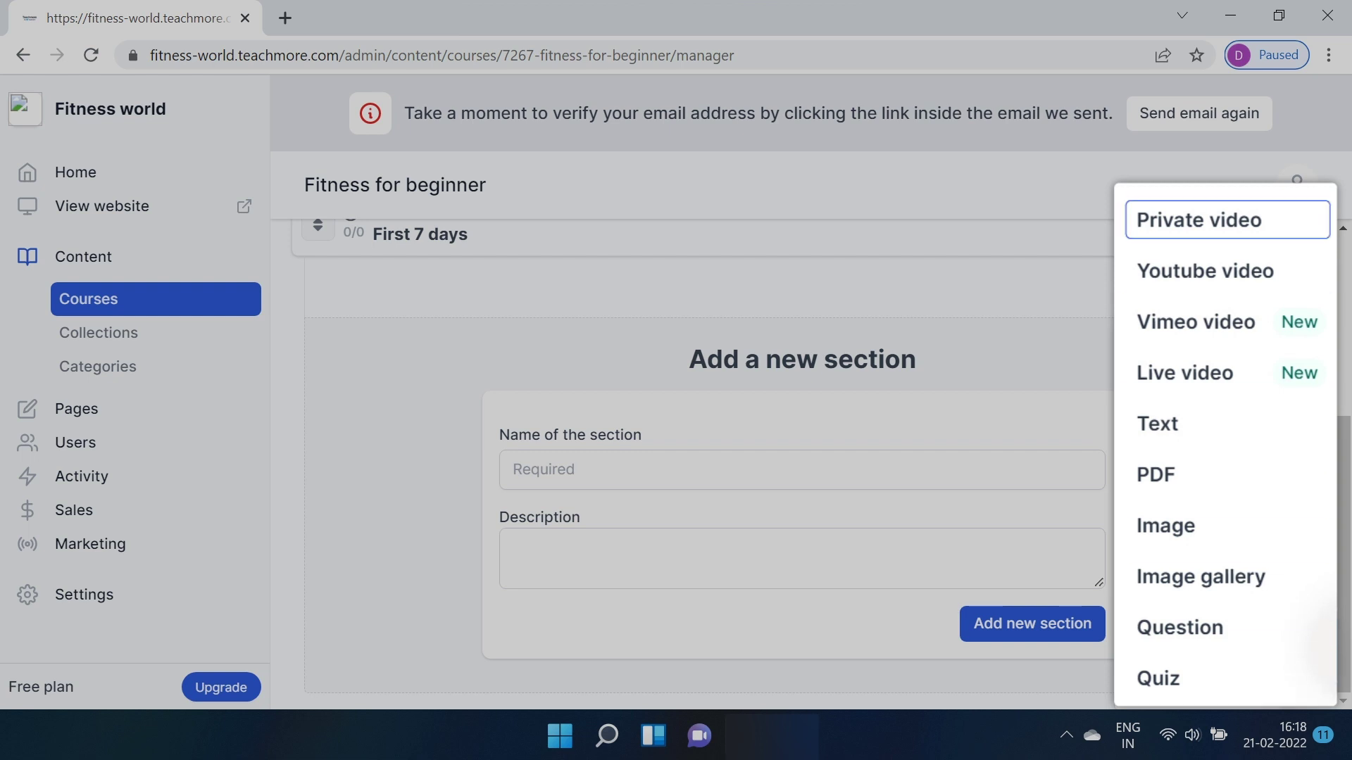
{"action": "key", "text": "Escape"}
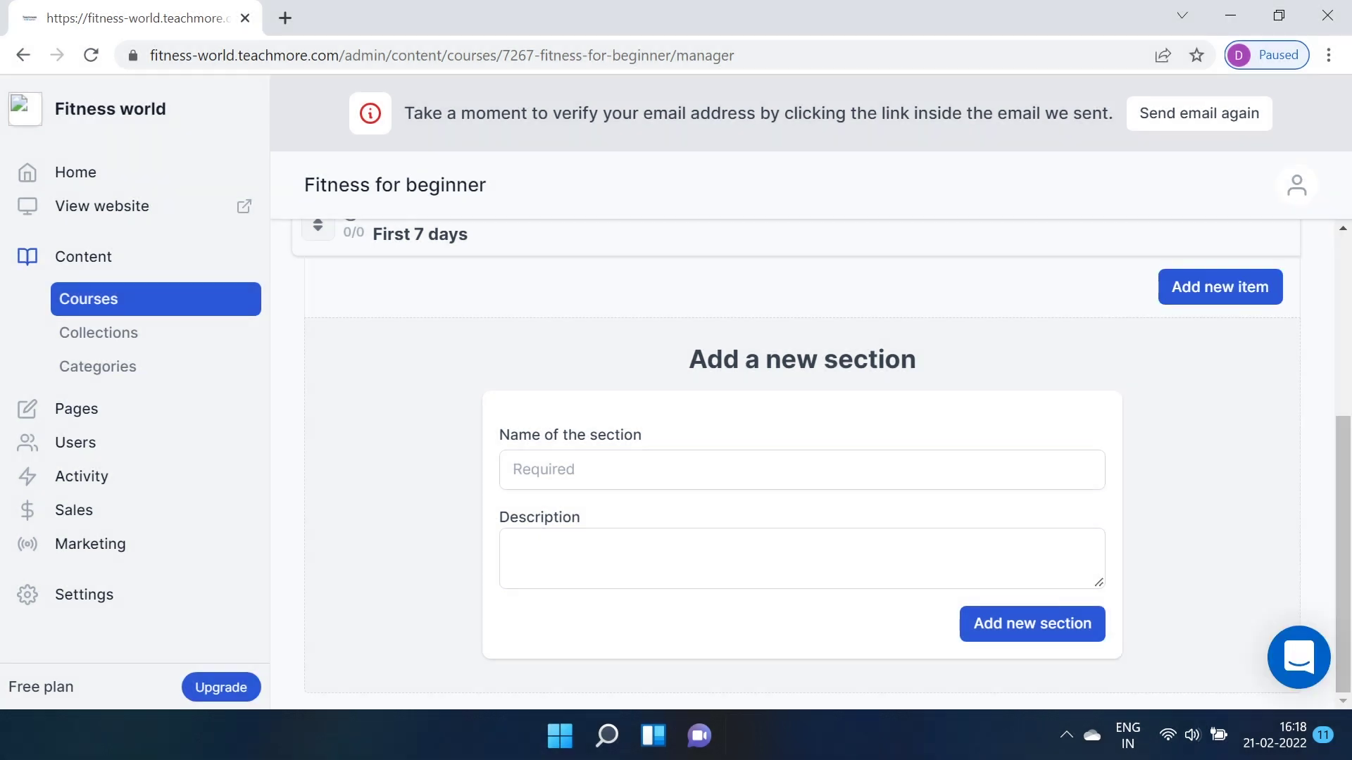
{"action": "left_click", "coordinate": [1223, 287]}
Step: Title the video 'Beginners', describe it as 'You want to get fit...', and upload its file
{"action": "type", "text": "Beginners"}
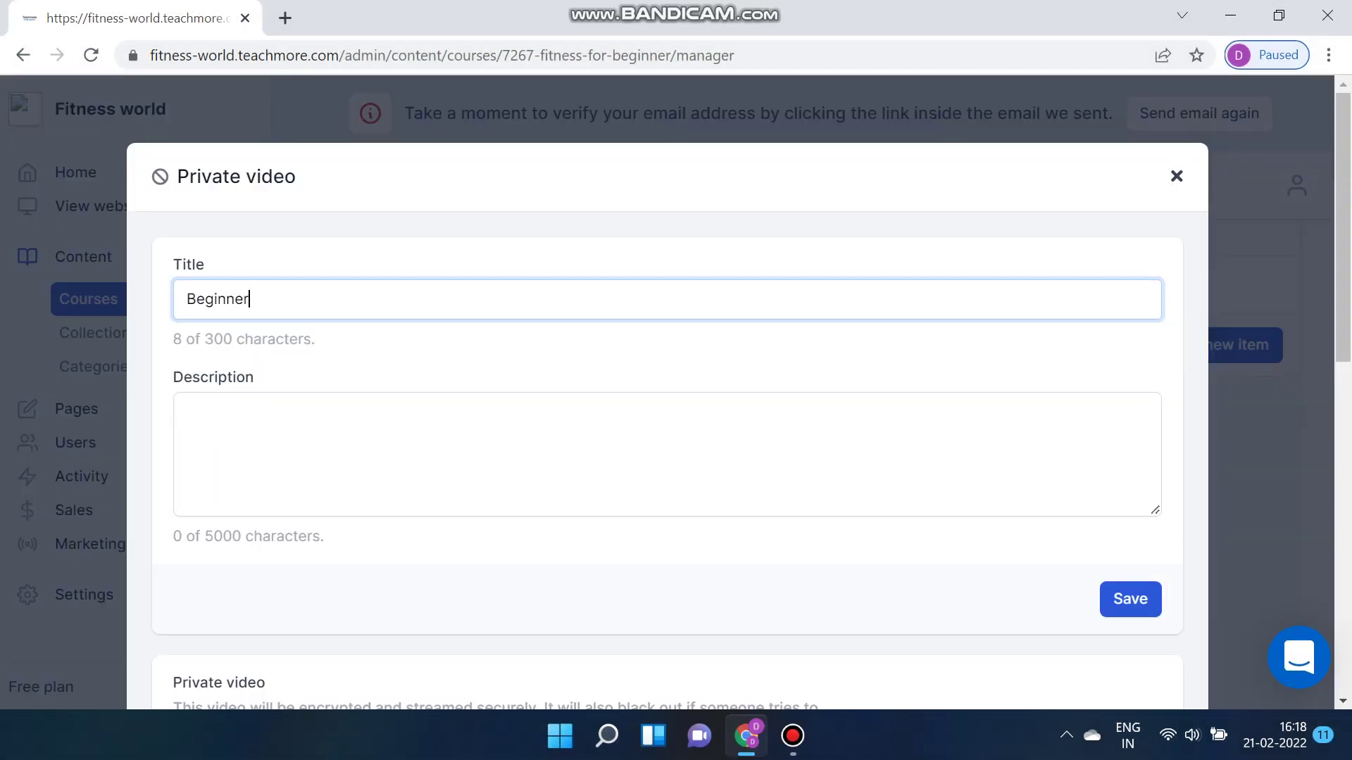
{"action": "key", "text": "Tab"}
{"action": "type", "text": "You want to get fit. But you don't want to join a health club"}
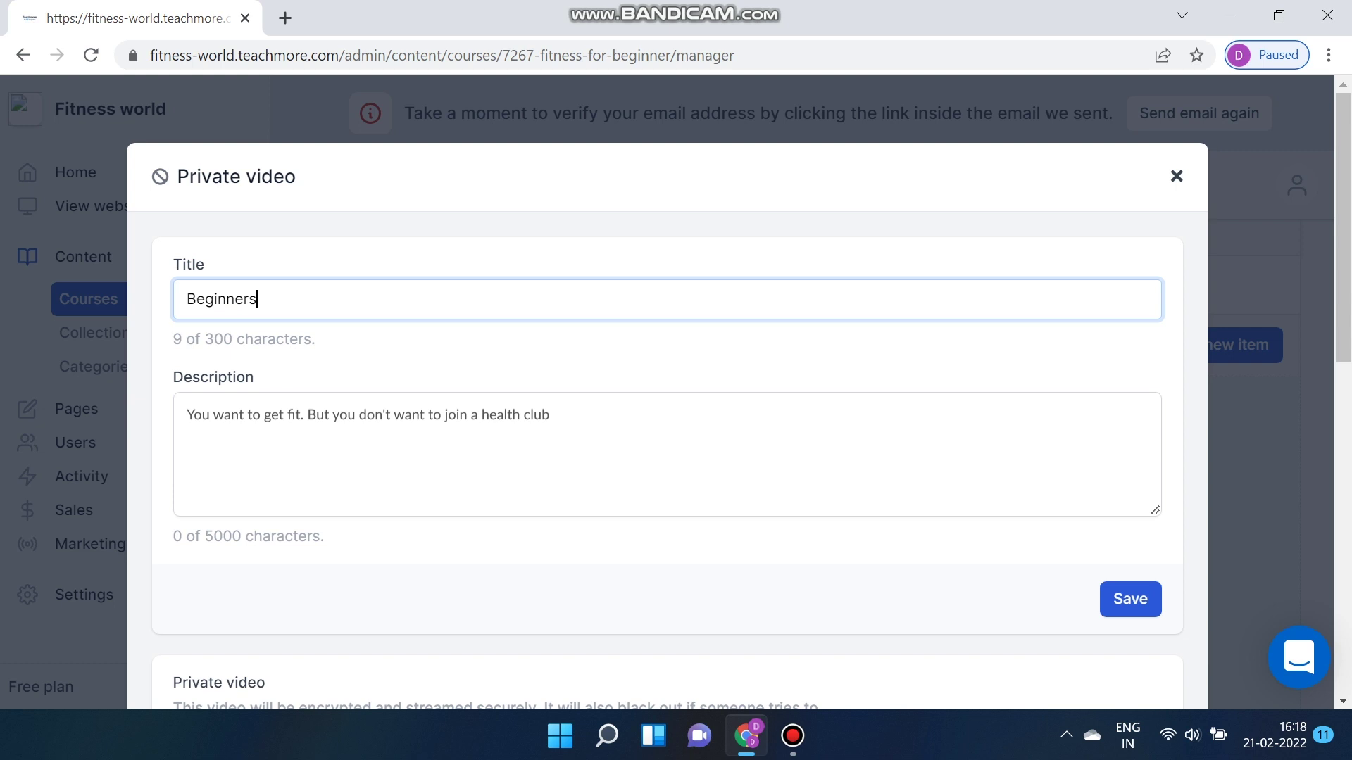
{"action": "scroll", "coordinate": [667, 387], "scroll_direction": "down", "scroll_amount": 7}
{"action": "left_click", "coordinate": [667, 555]}
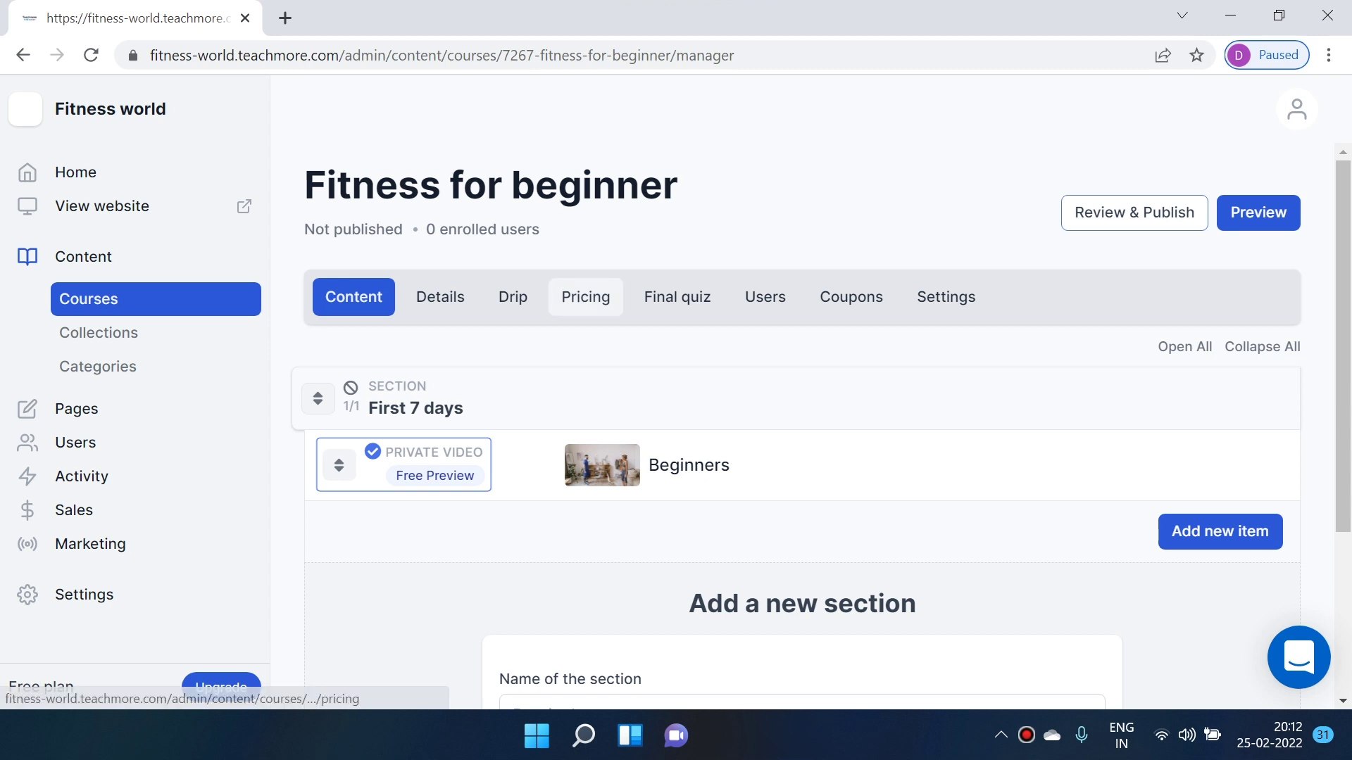
Step: Review the course's pricing fields, then start a new coupon from the Coupons tab
{"action": "left_click", "coordinate": [585, 296]}
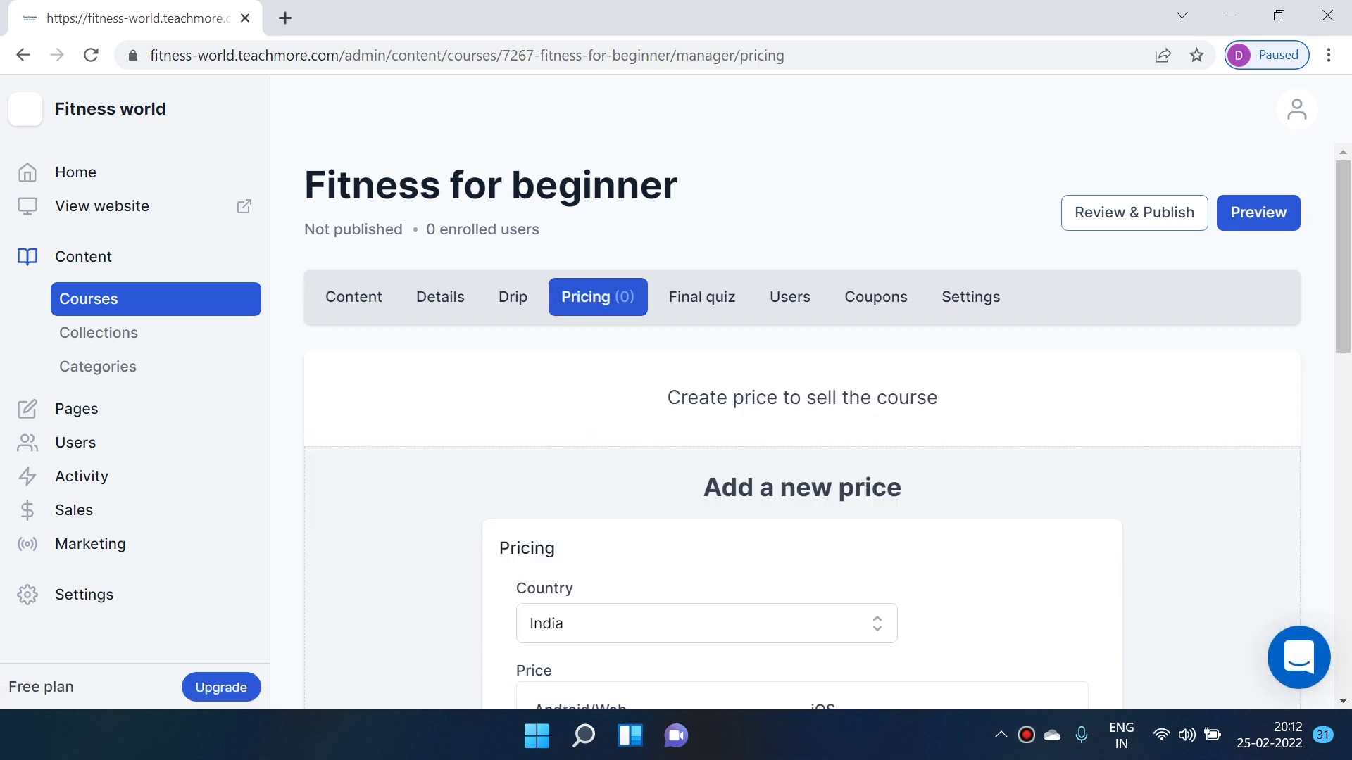
{"action": "scroll", "coordinate": [803, 423], "scroll_direction": "down", "scroll_amount": 3}
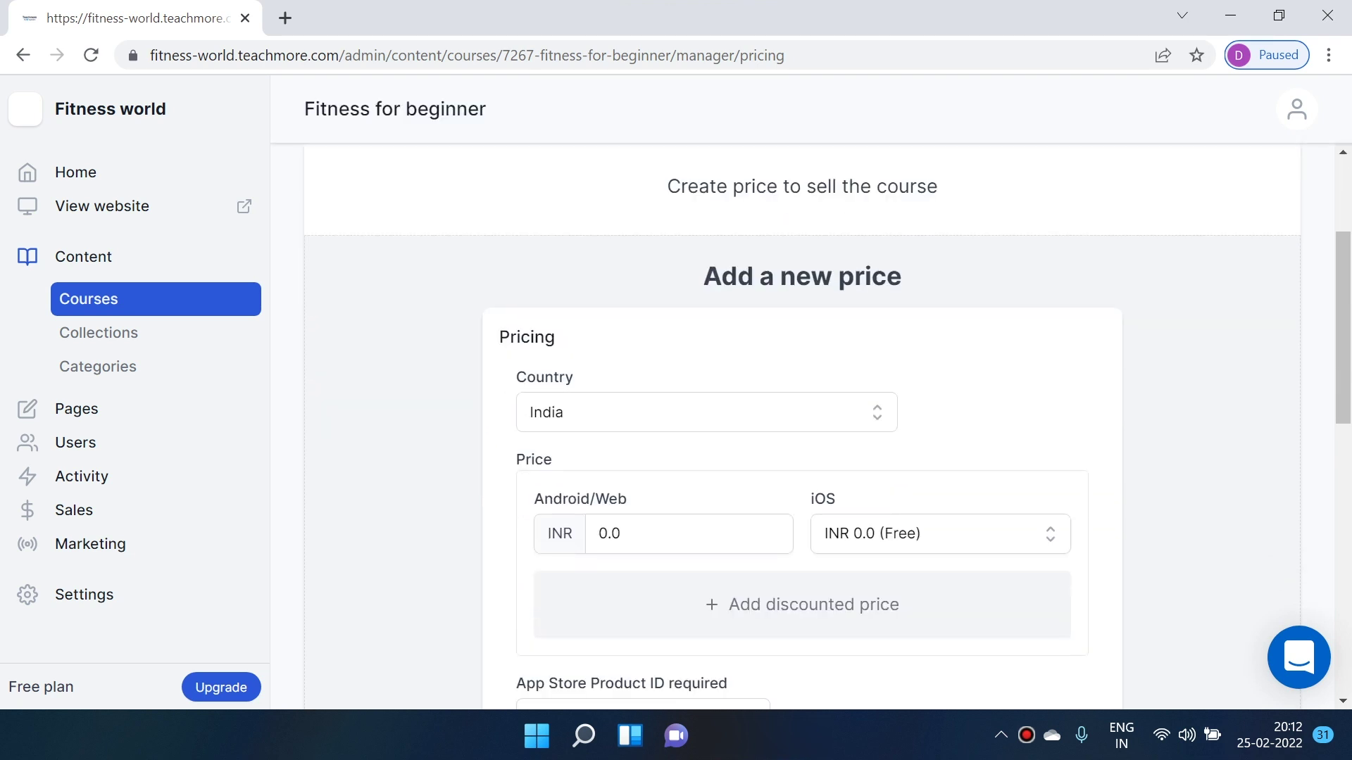
{"action": "left_click", "coordinate": [848, 296]}
{"action": "left_click", "coordinate": [1222, 353]}
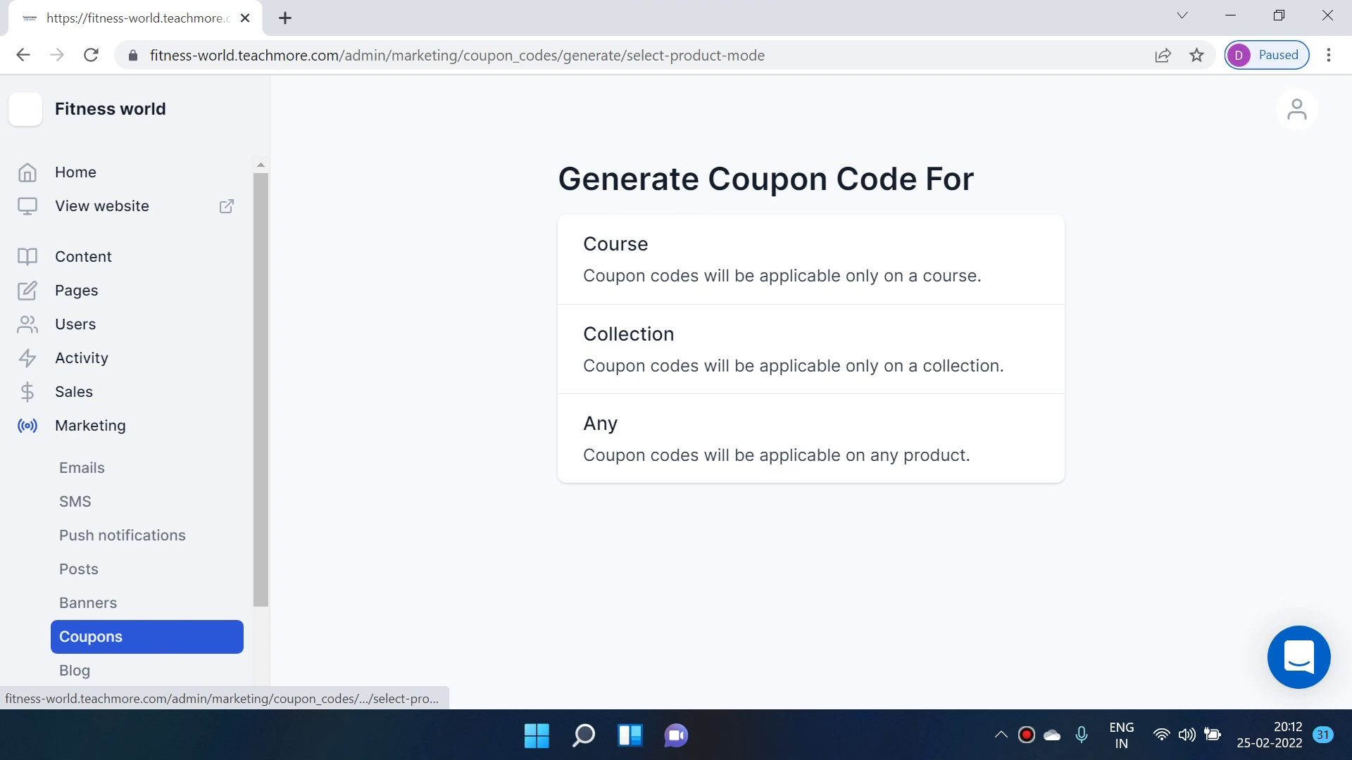
Step: Apply the coupon to the Fitness for beginner course, then go to the academy's Pages
{"action": "left_click", "coordinate": [775, 261]}
{"action": "left_click", "coordinate": [774, 260]}
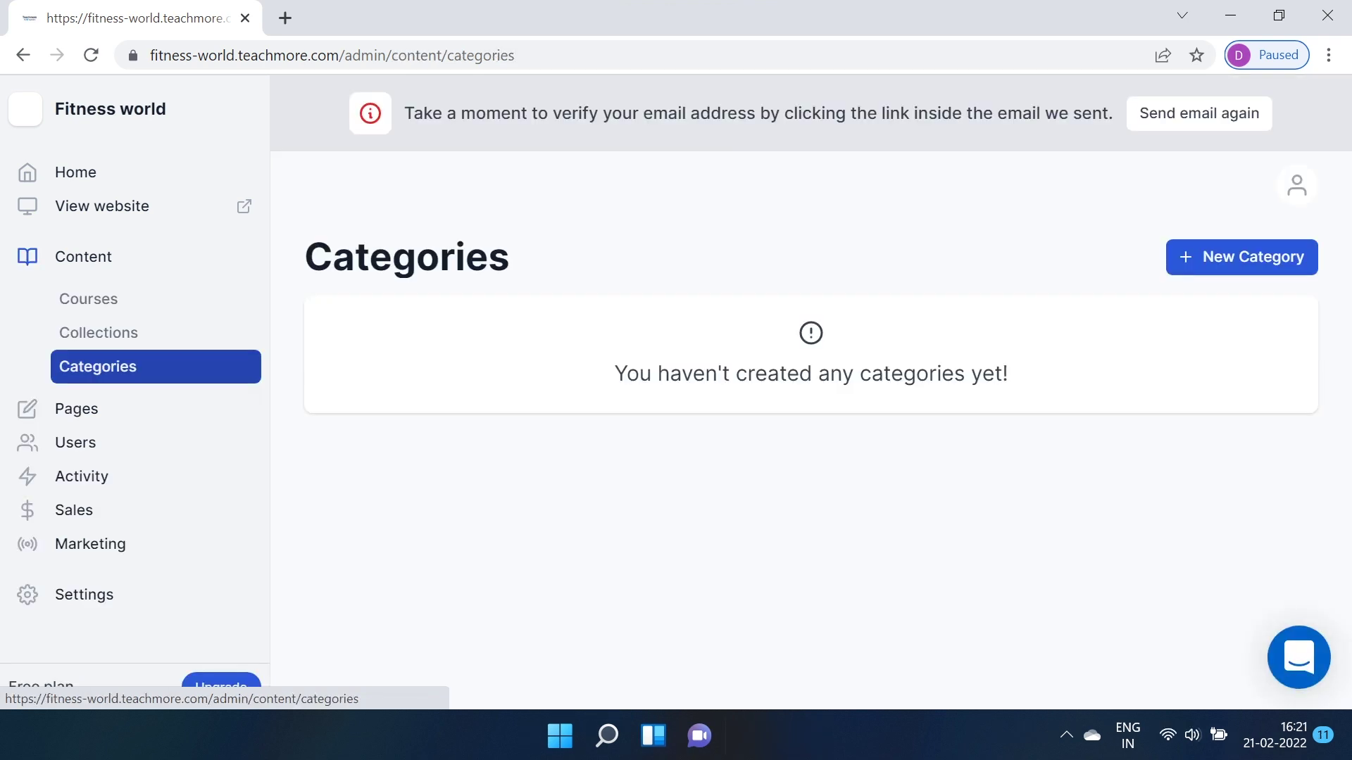
{"action": "left_click", "coordinate": [99, 333]}
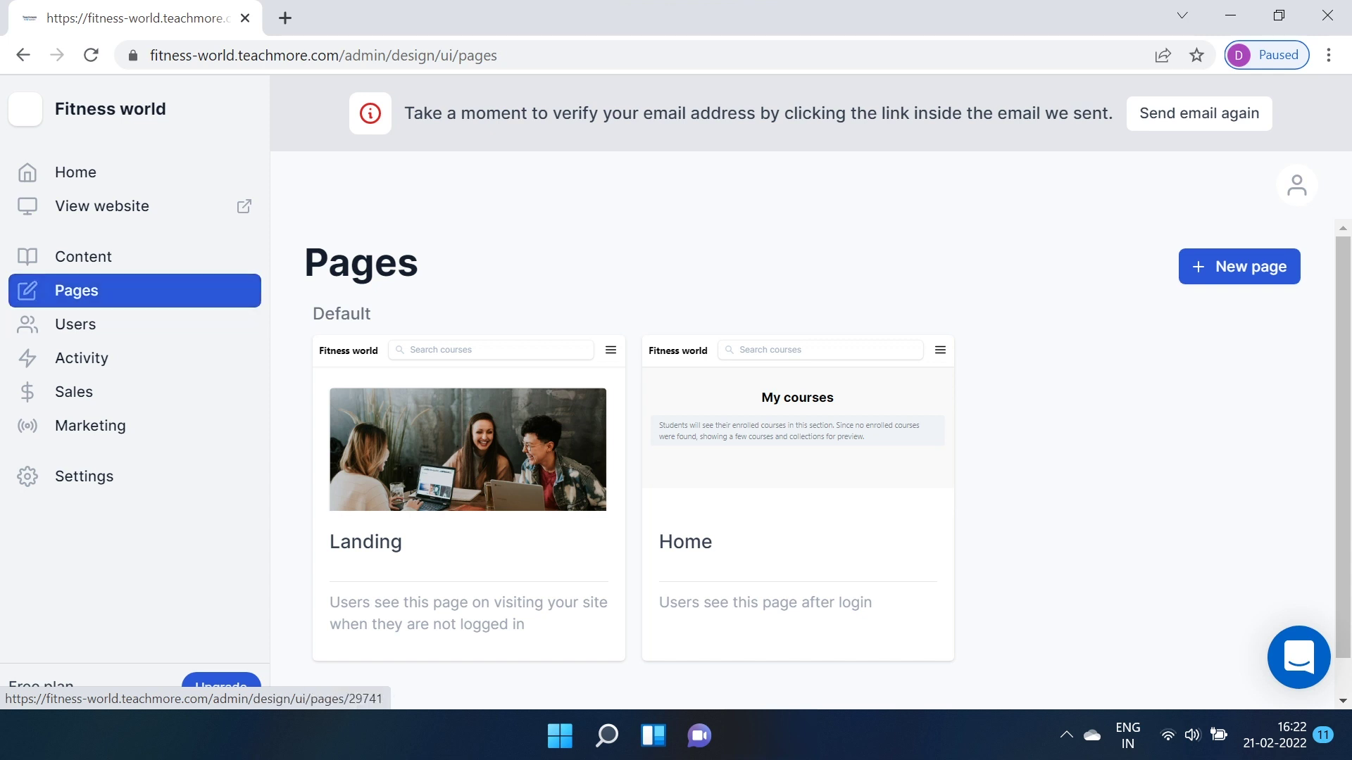
Step: Open the Home page in the page builder
{"action": "key", "text": "Return"}
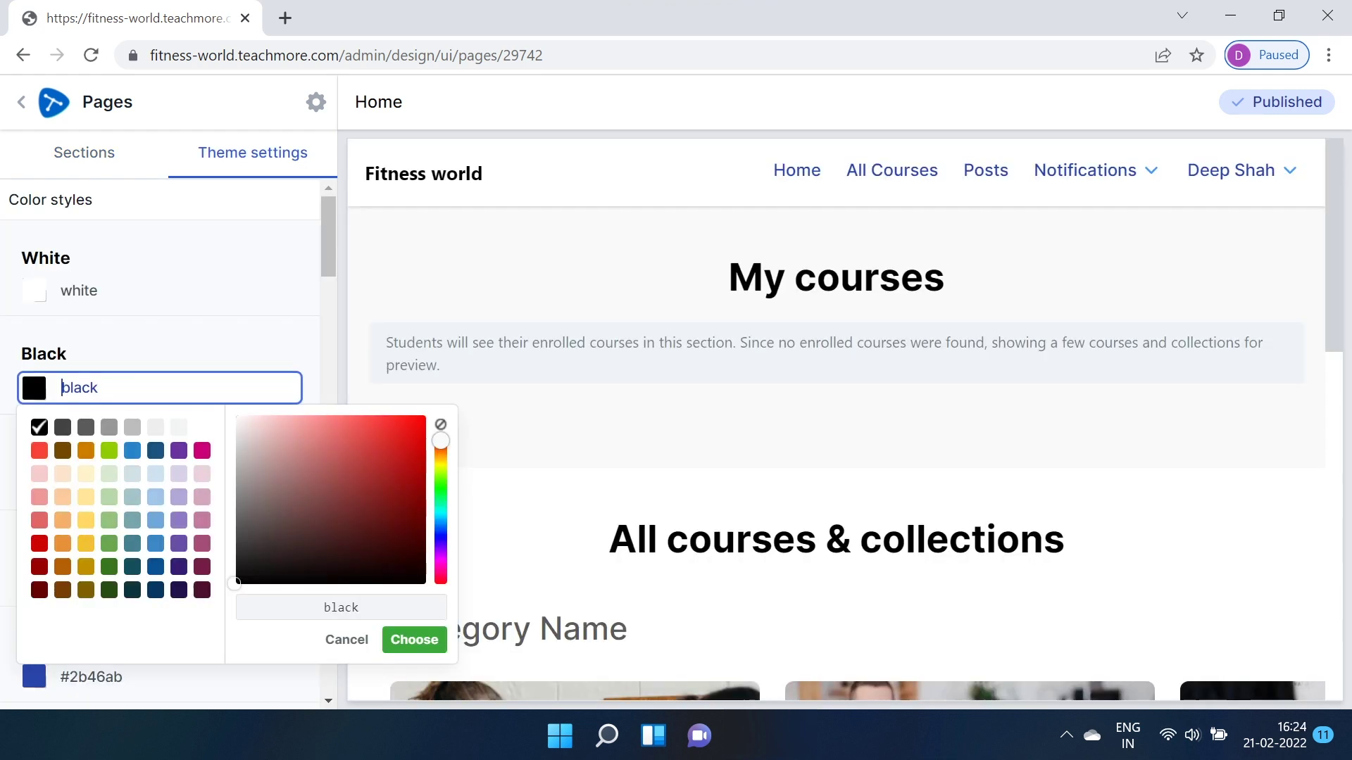
Step: Set the theme's Black colour style to #2986cc
{"action": "left_click", "coordinate": [132, 450]}
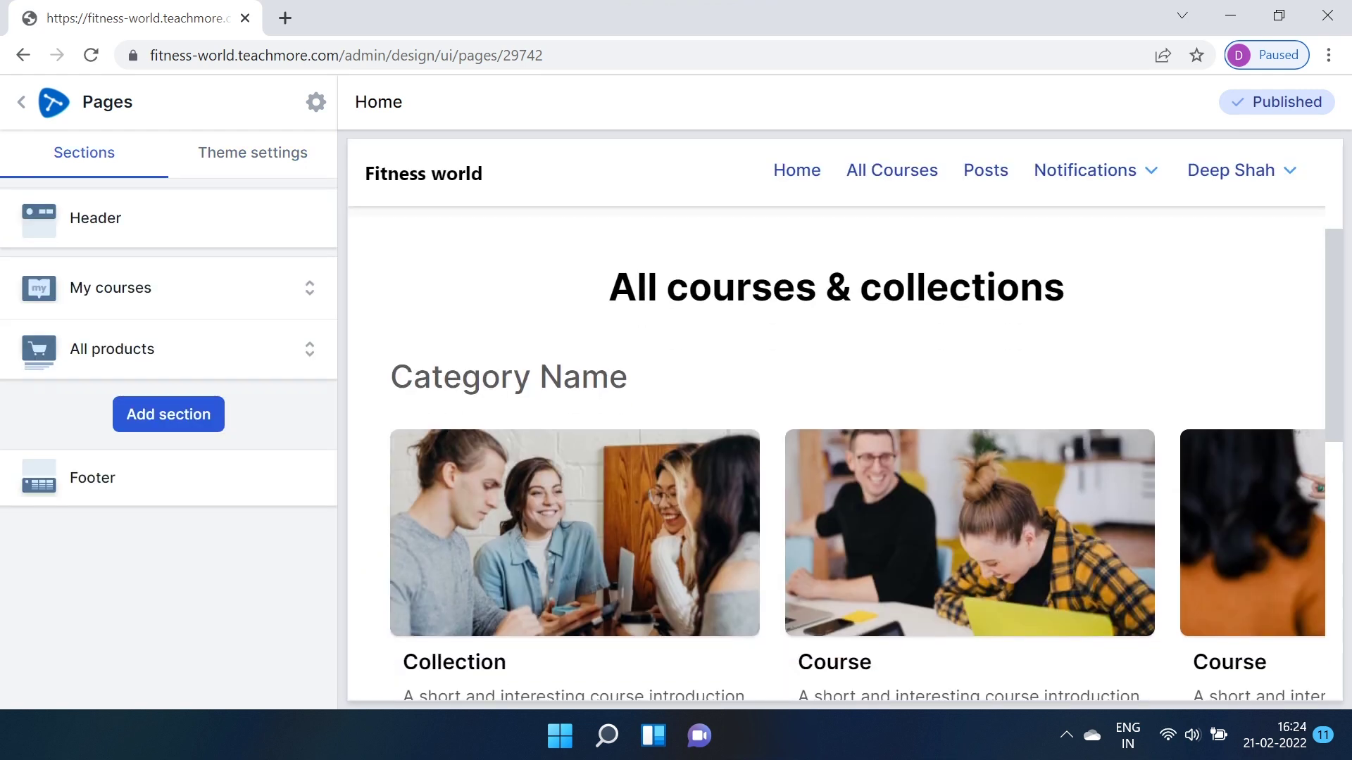
{"action": "scroll", "coordinate": [845, 422], "scroll_direction": "down", "scroll_amount": 1}
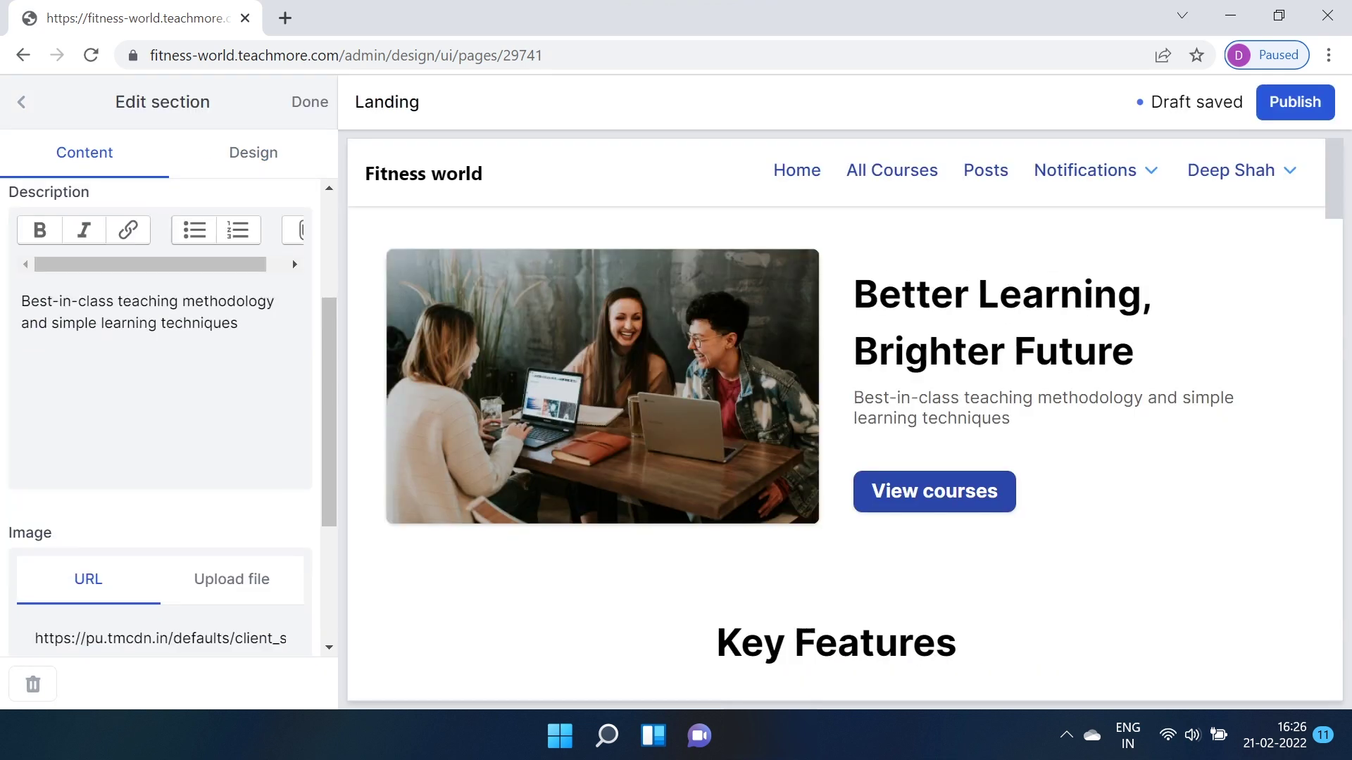
{"action": "scroll", "coordinate": [161, 415], "scroll_direction": "down", "scroll_amount": 3}
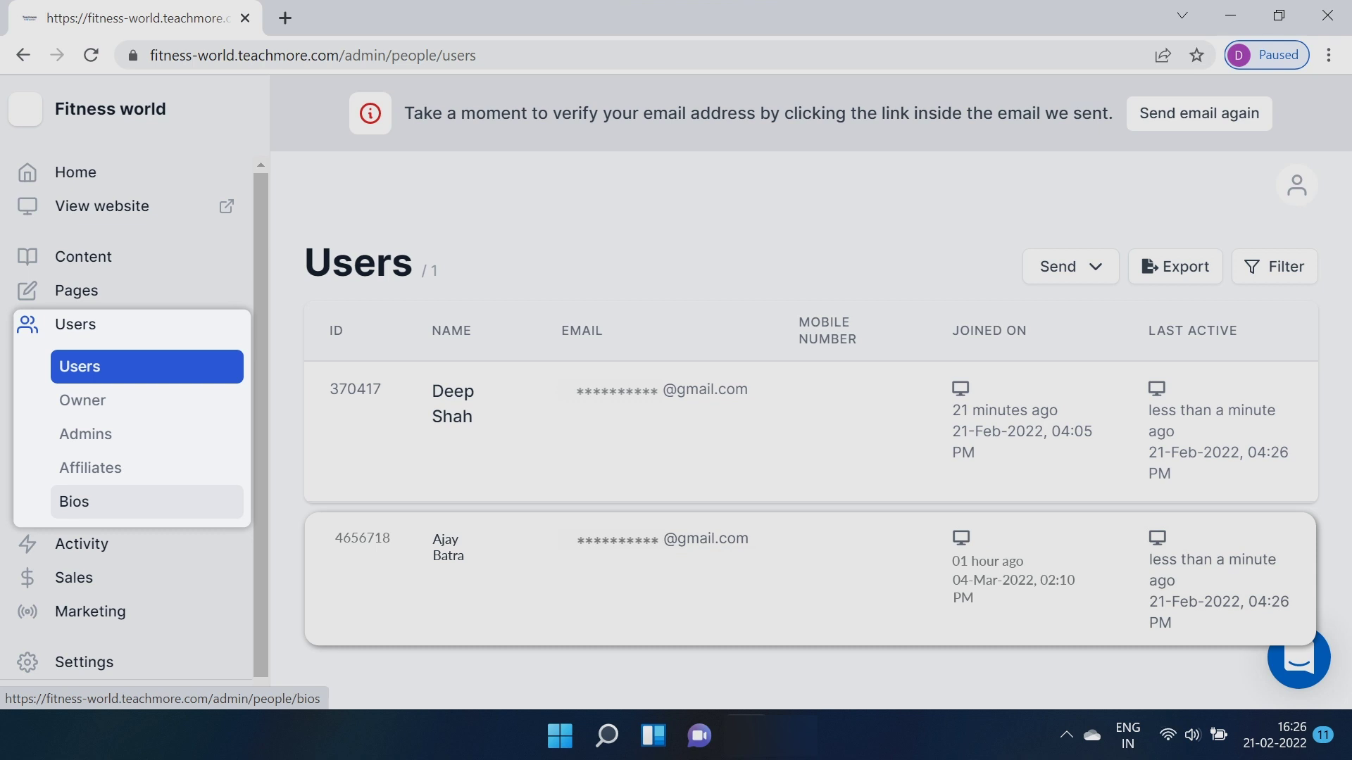
Step: Review the Owner and Admins pages under Users, then go to Marketing > Affiliates
{"action": "left_click", "coordinate": [82, 400]}
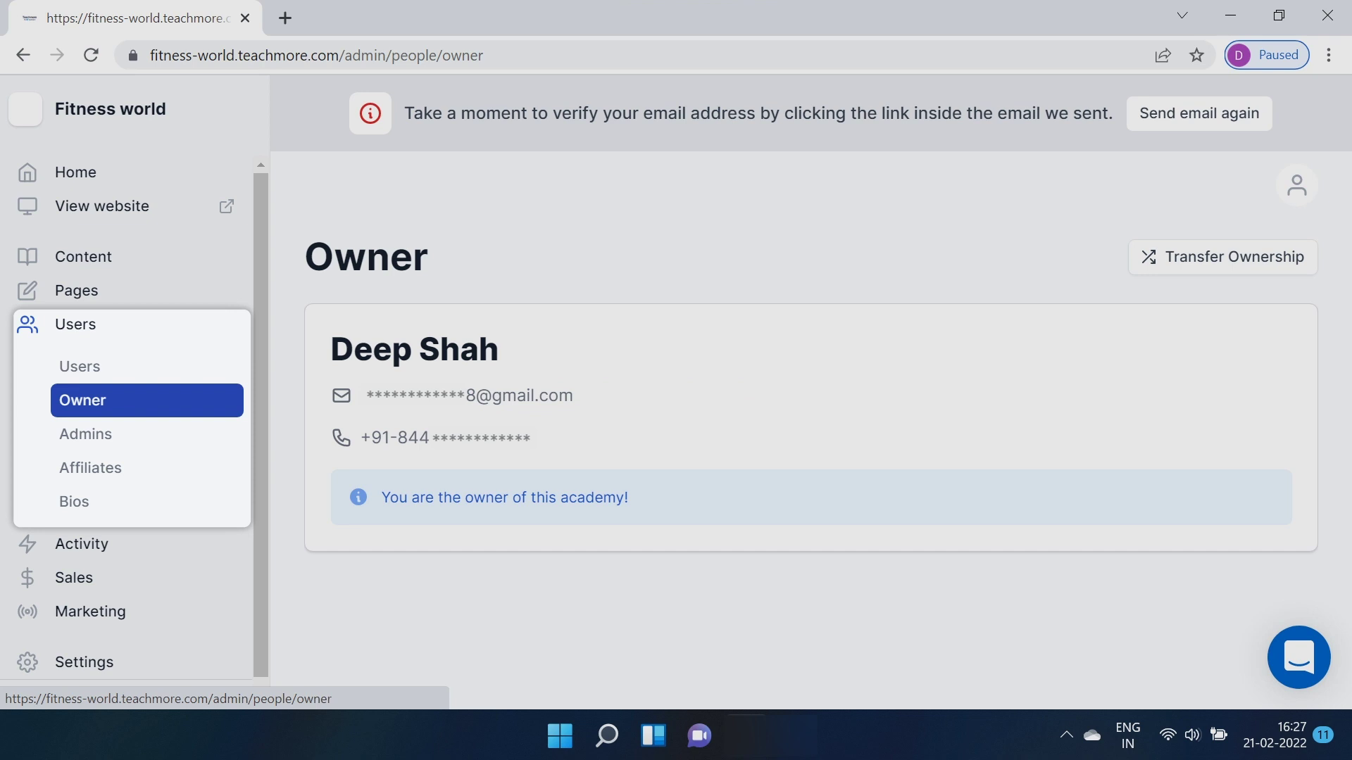
{"action": "left_click", "coordinate": [85, 434]}
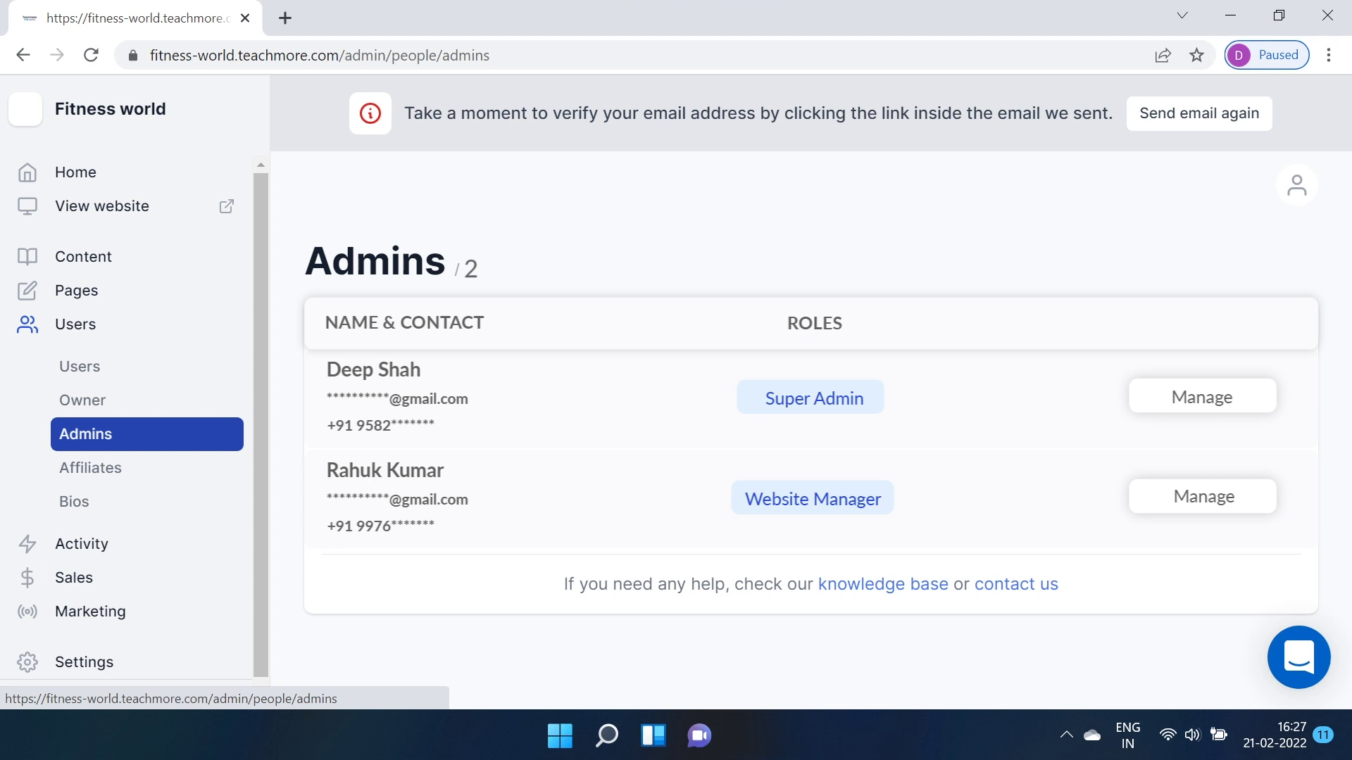
{"action": "left_click", "coordinate": [90, 468]}
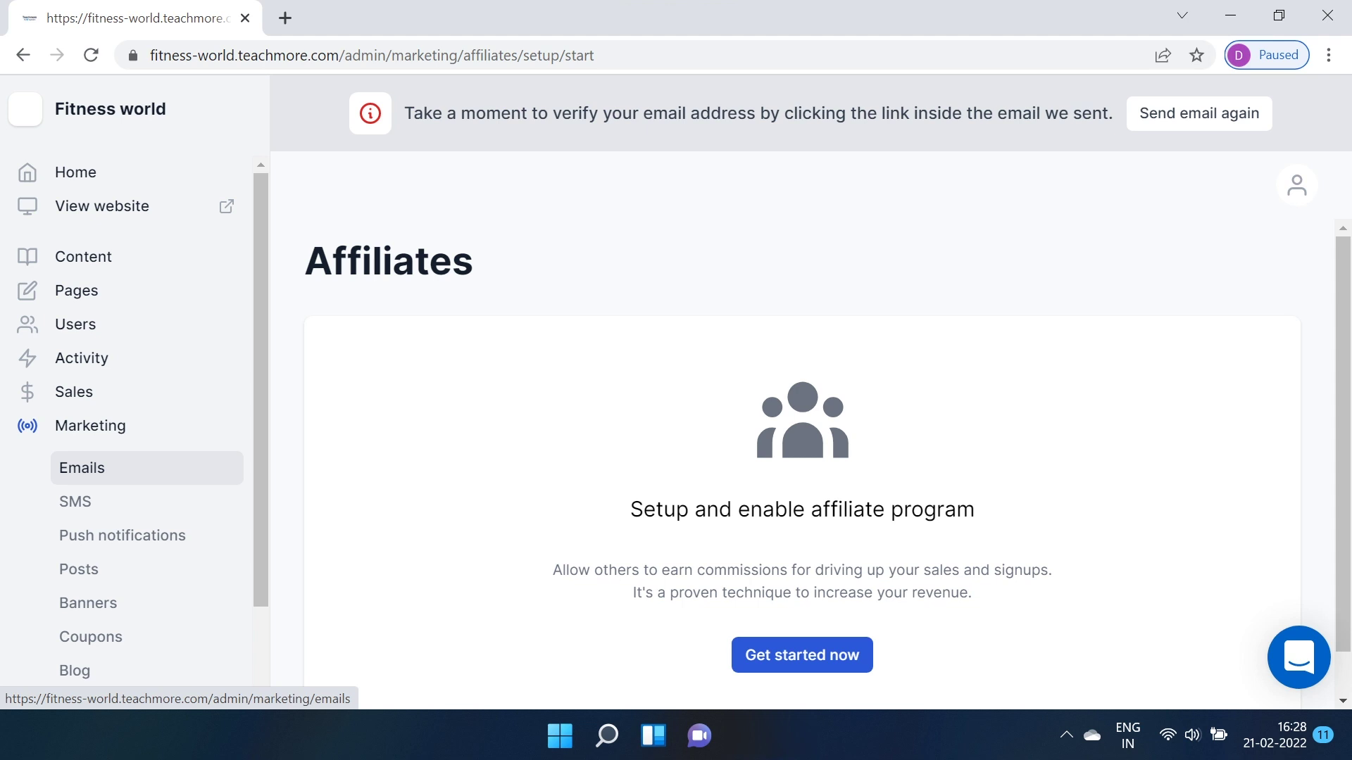
Step: Enable the affiliate program with public registrations, 15% sales commissions and sign-up commissions
{"action": "left_click", "coordinate": [802, 655]}
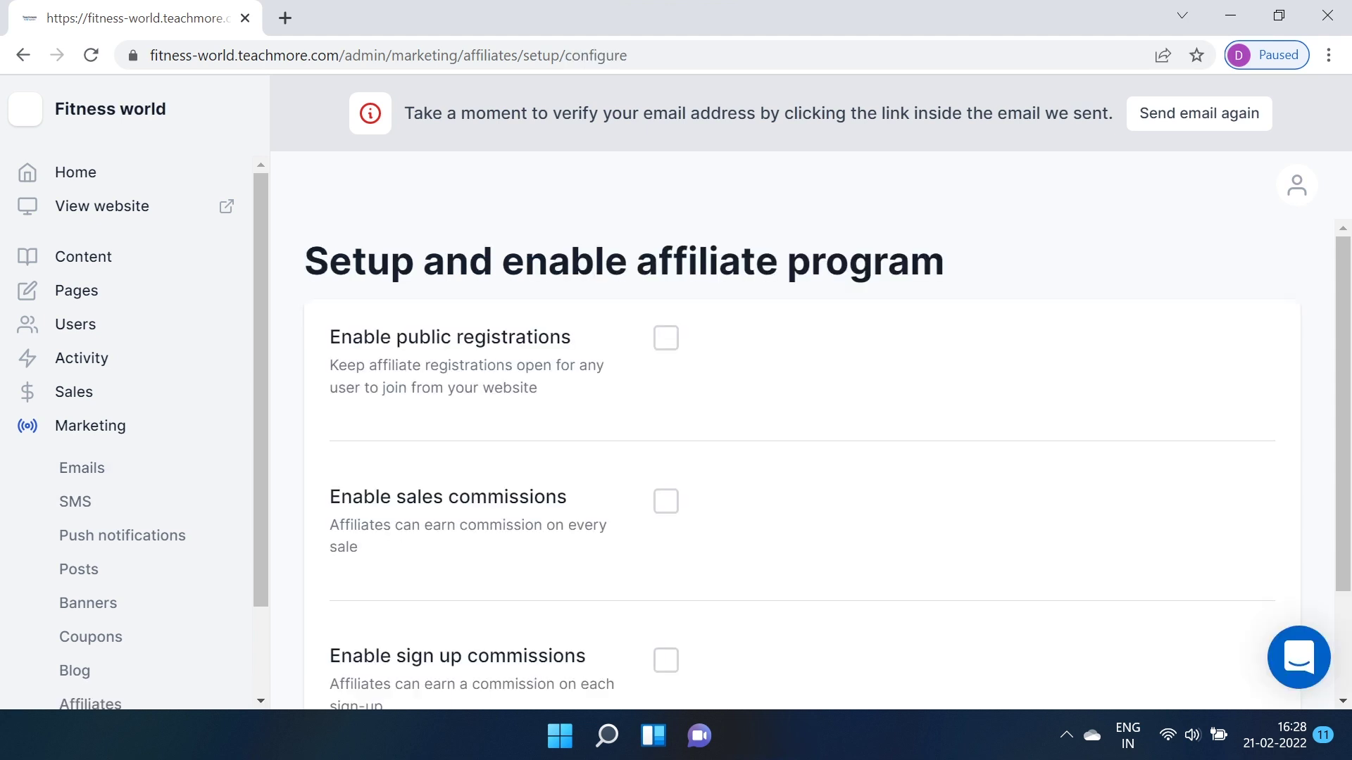
{"action": "left_click", "coordinate": [666, 338]}
{"action": "left_click", "coordinate": [665, 501]}
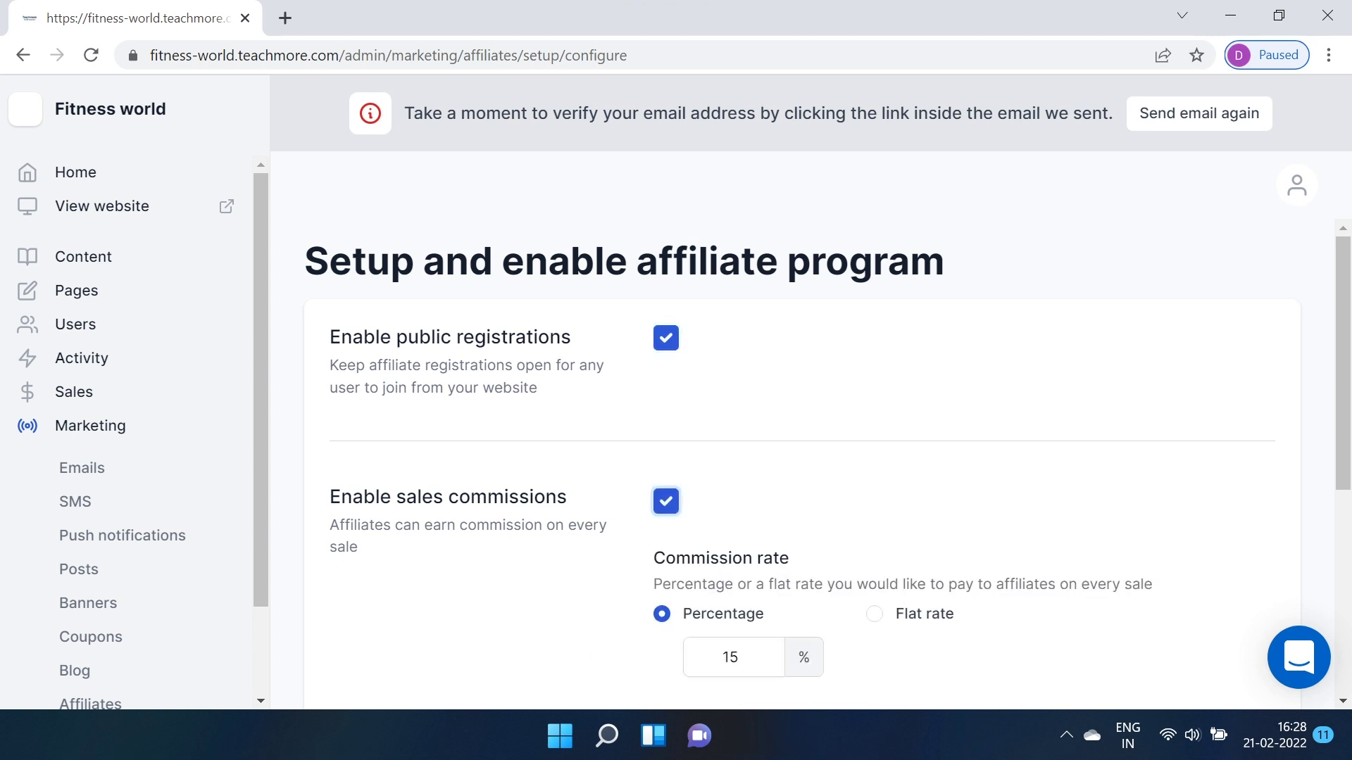
{"action": "scroll", "coordinate": [803, 458], "scroll_direction": "down", "scroll_amount": 5}
{"action": "left_click", "coordinate": [665, 299]}
{"action": "left_click", "coordinate": [1061, 658]}
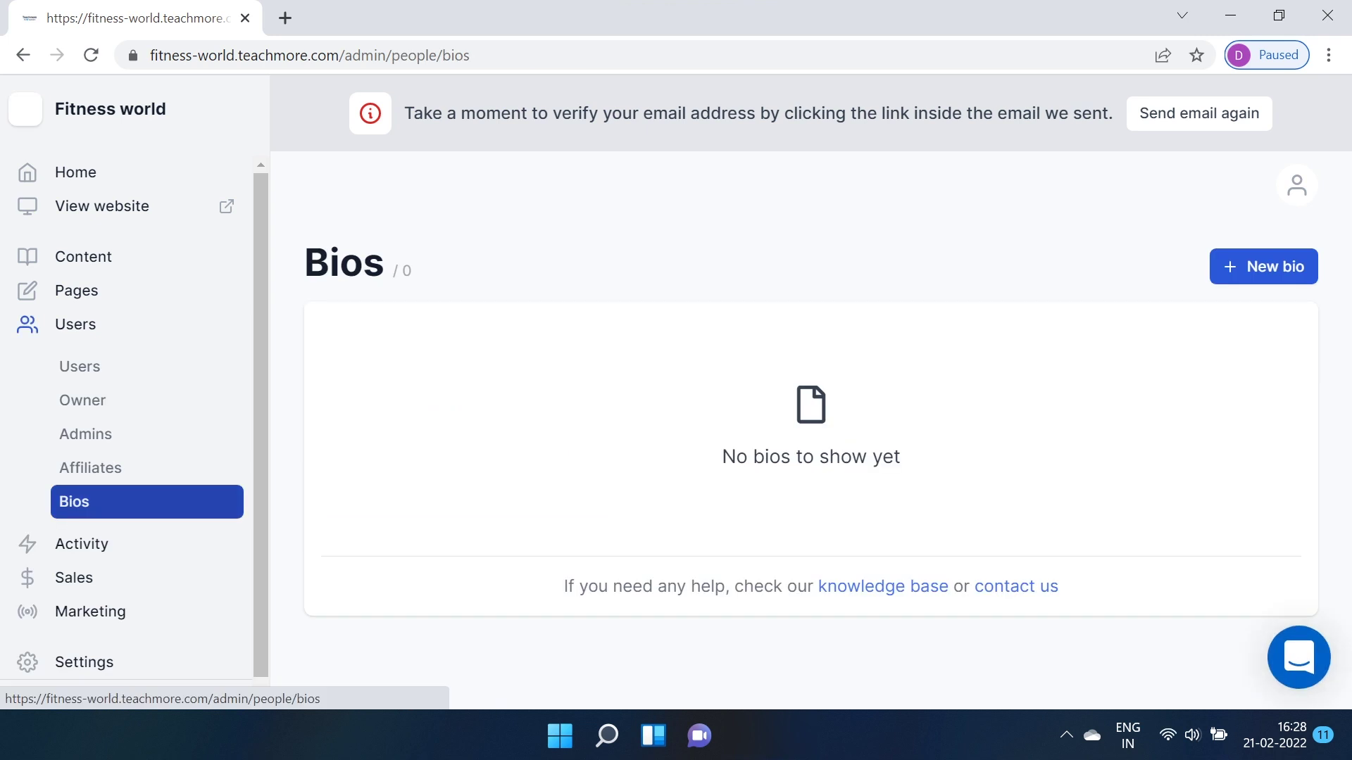
Step: Create a trainer bio with the qualification Fitness Trainer, then go to Activity
{"action": "left_click", "coordinate": [1267, 266]}
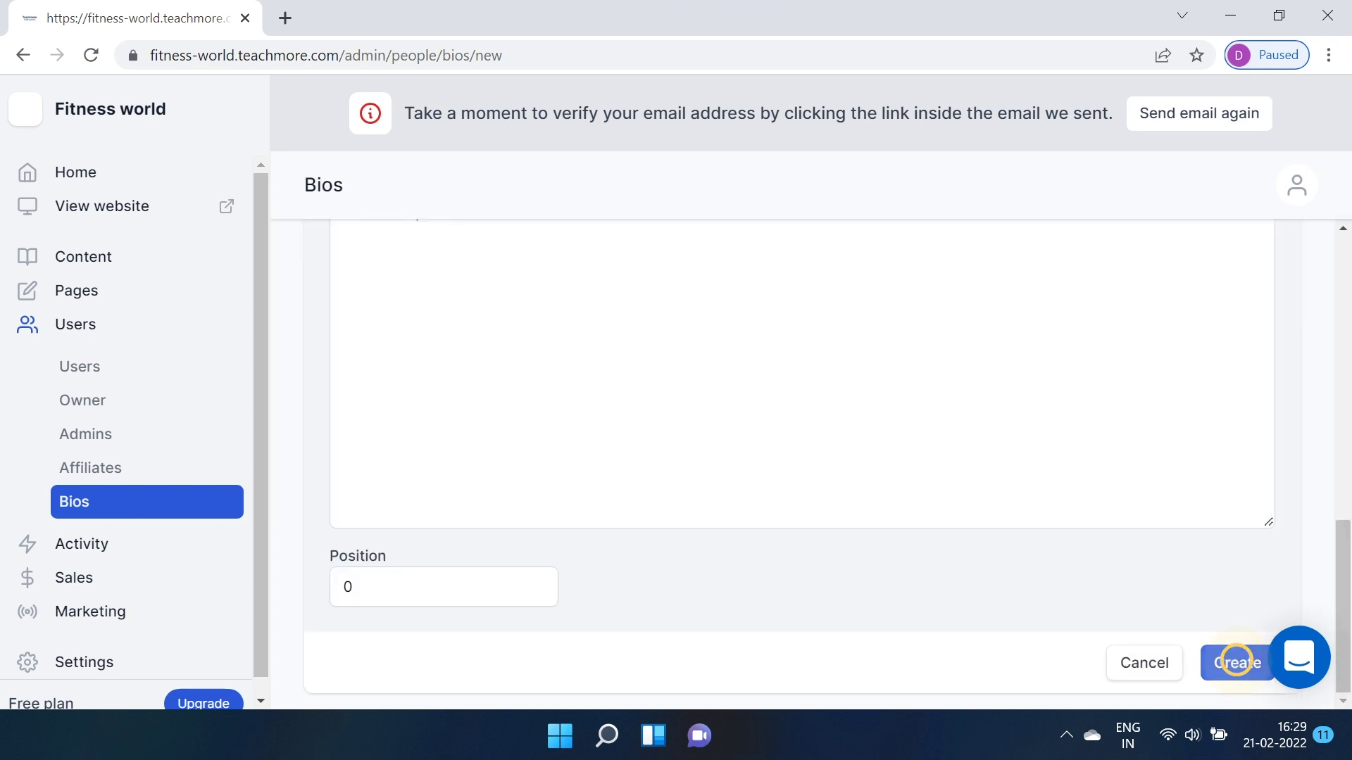
{"action": "left_click", "coordinate": [1233, 658]}
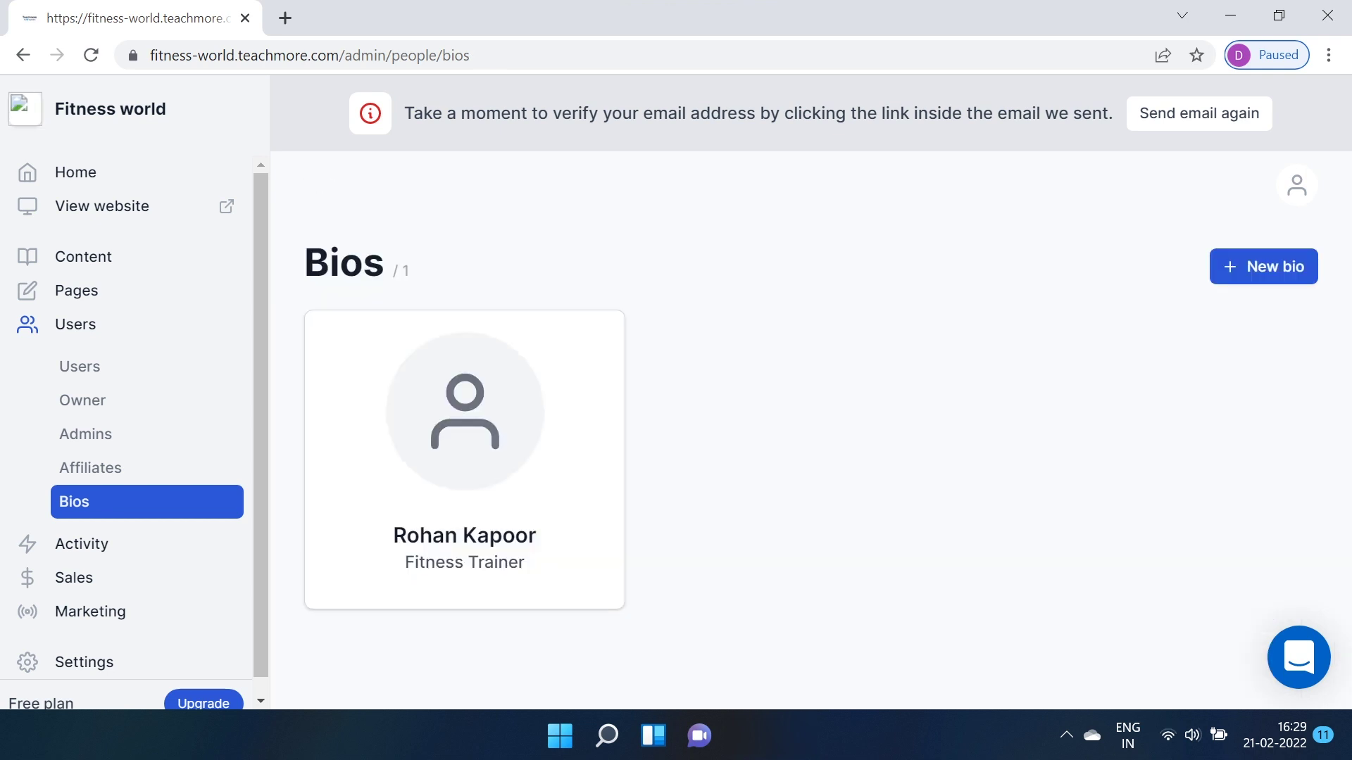
{"action": "left_click", "coordinate": [77, 544]}
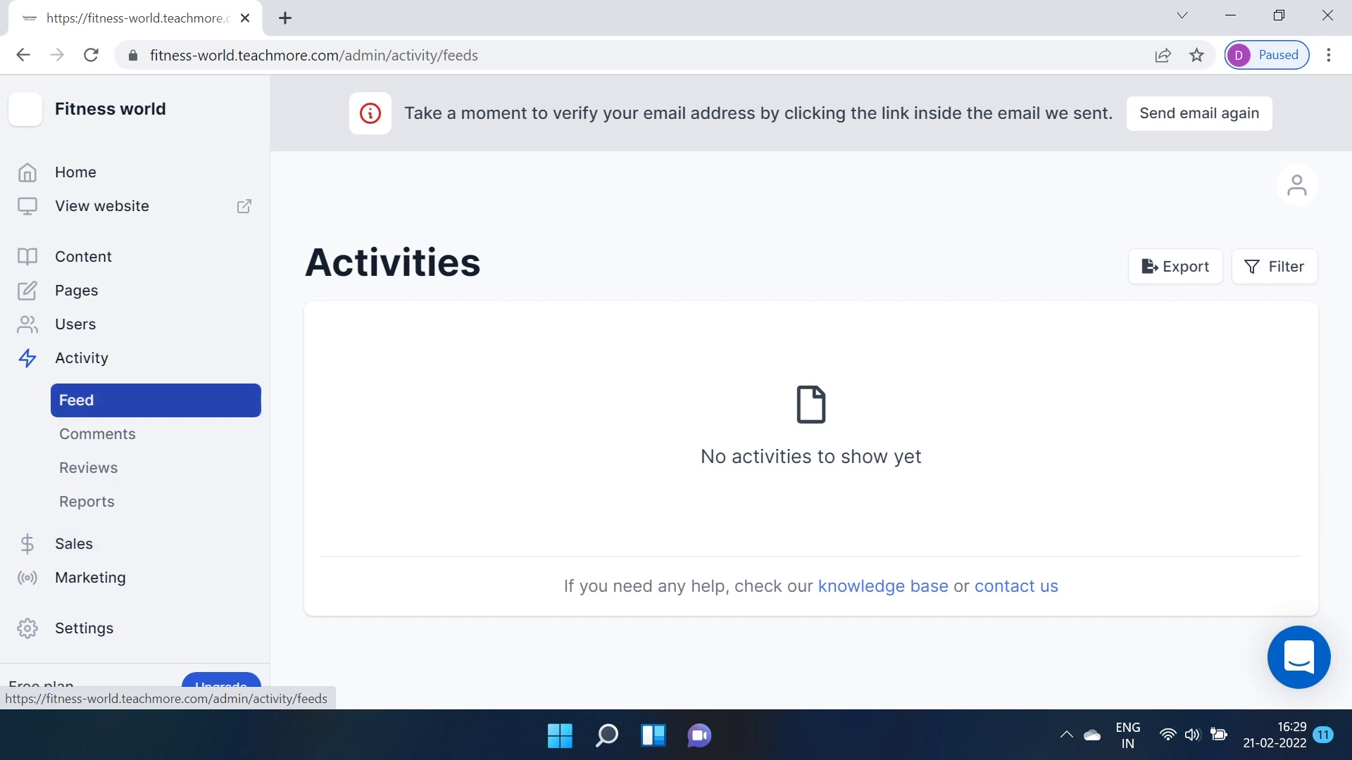
Step: Browse the Comments, Reviews and Reports pages under Activity
{"action": "left_click", "coordinate": [97, 433]}
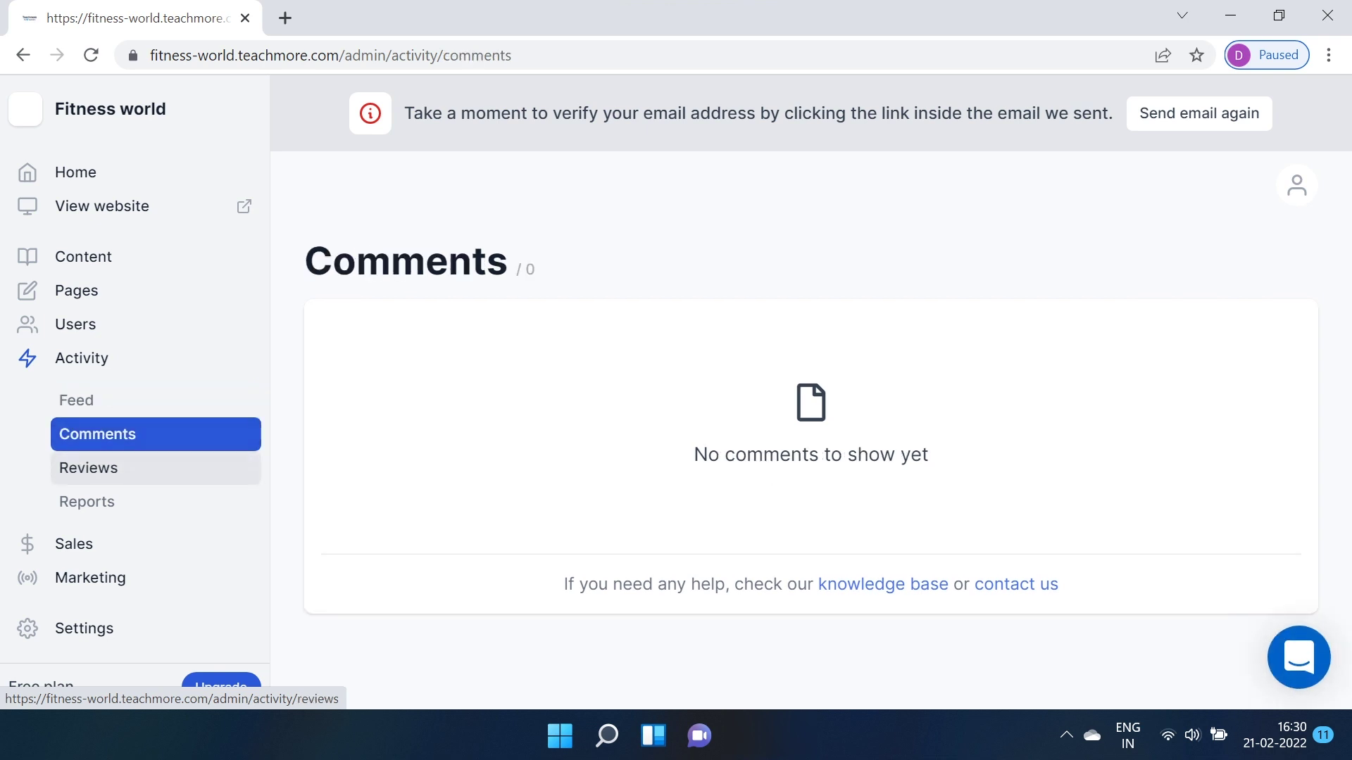
{"action": "left_click", "coordinate": [88, 468]}
{"action": "left_click", "coordinate": [86, 502]}
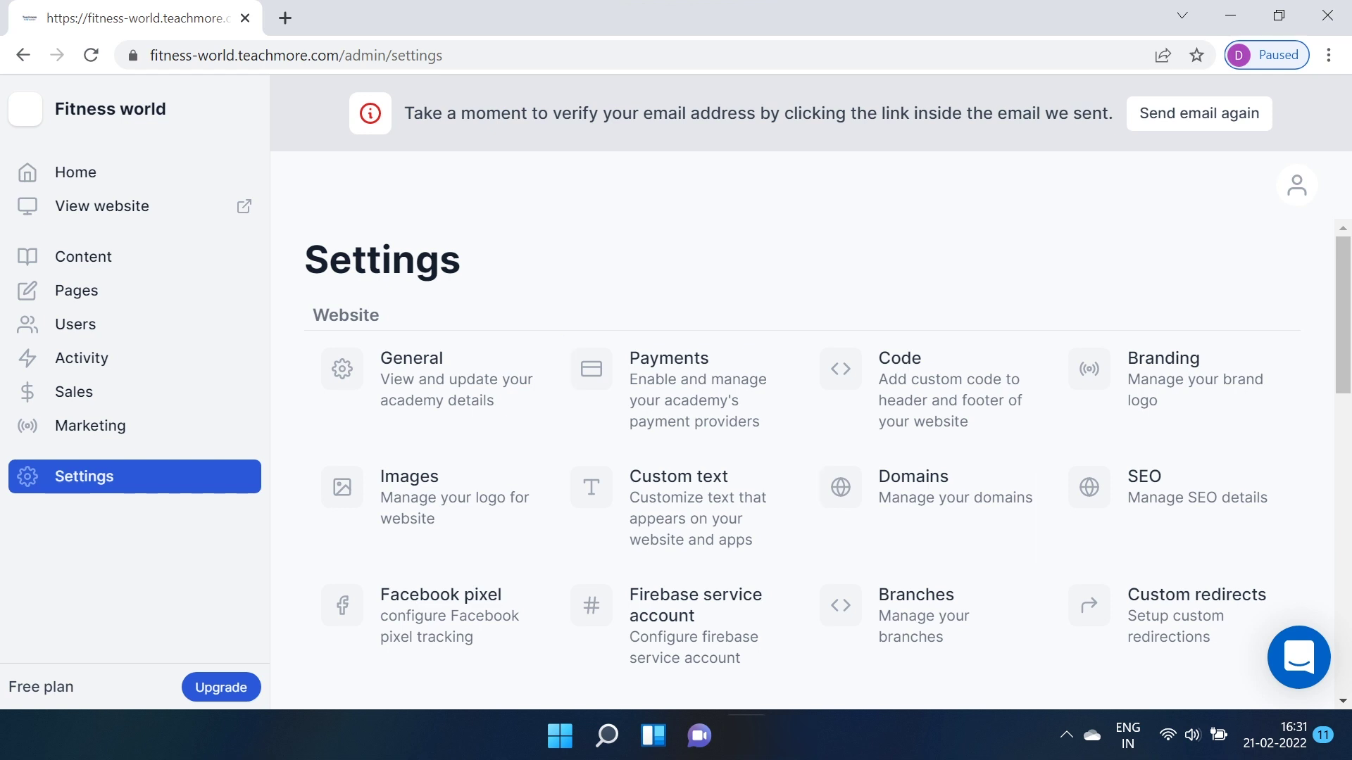
{"action": "left_click", "coordinate": [686, 387]}
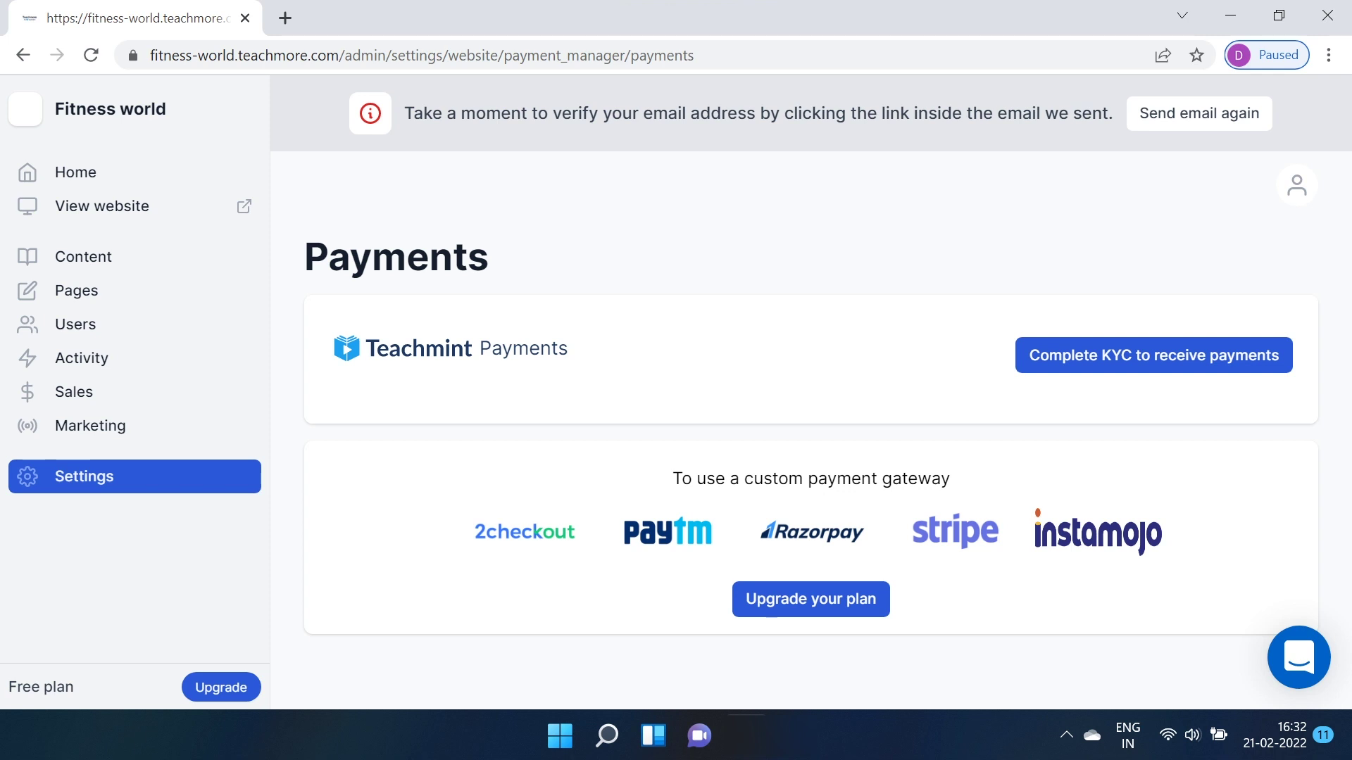
{"action": "key", "text": "alt+Left"}
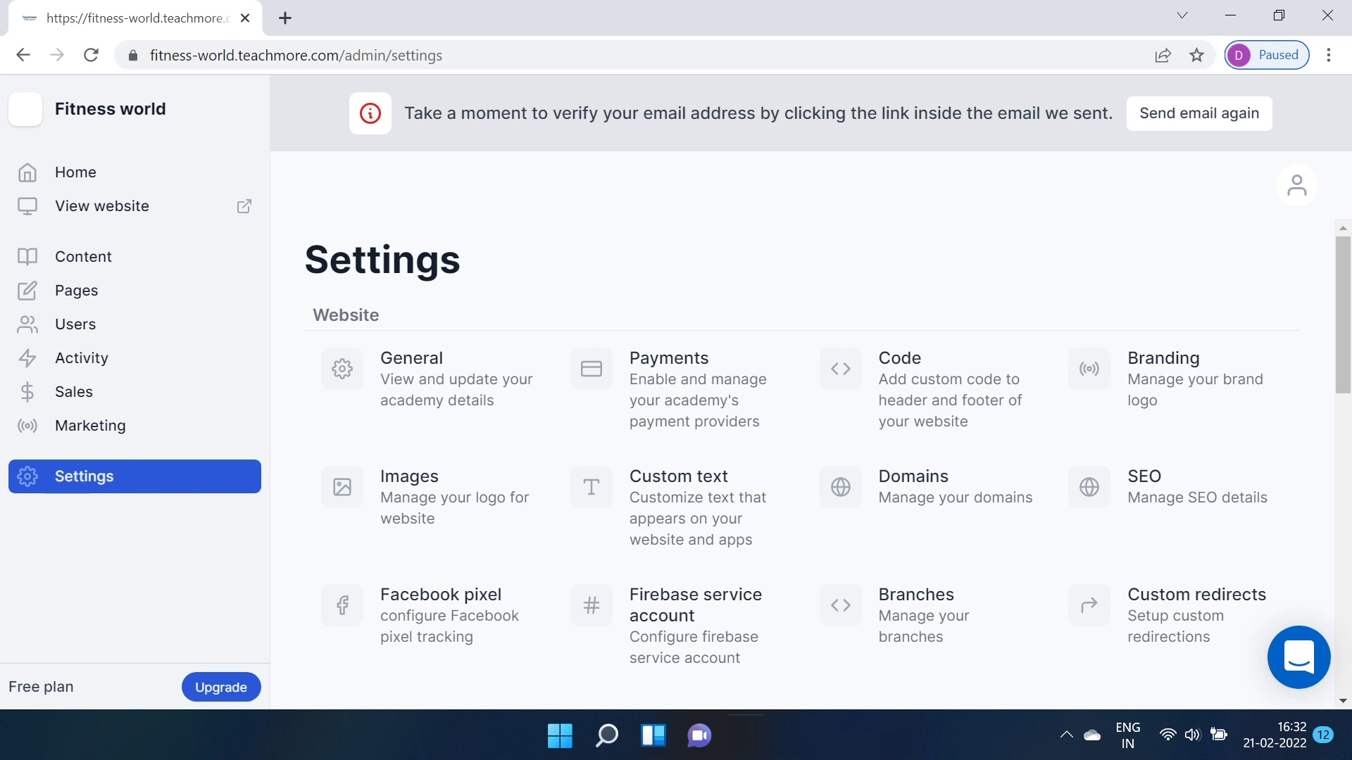
Step: In Domains settings, begin a new domain and pick the Custom domain option
{"action": "left_click", "coordinate": [919, 487]}
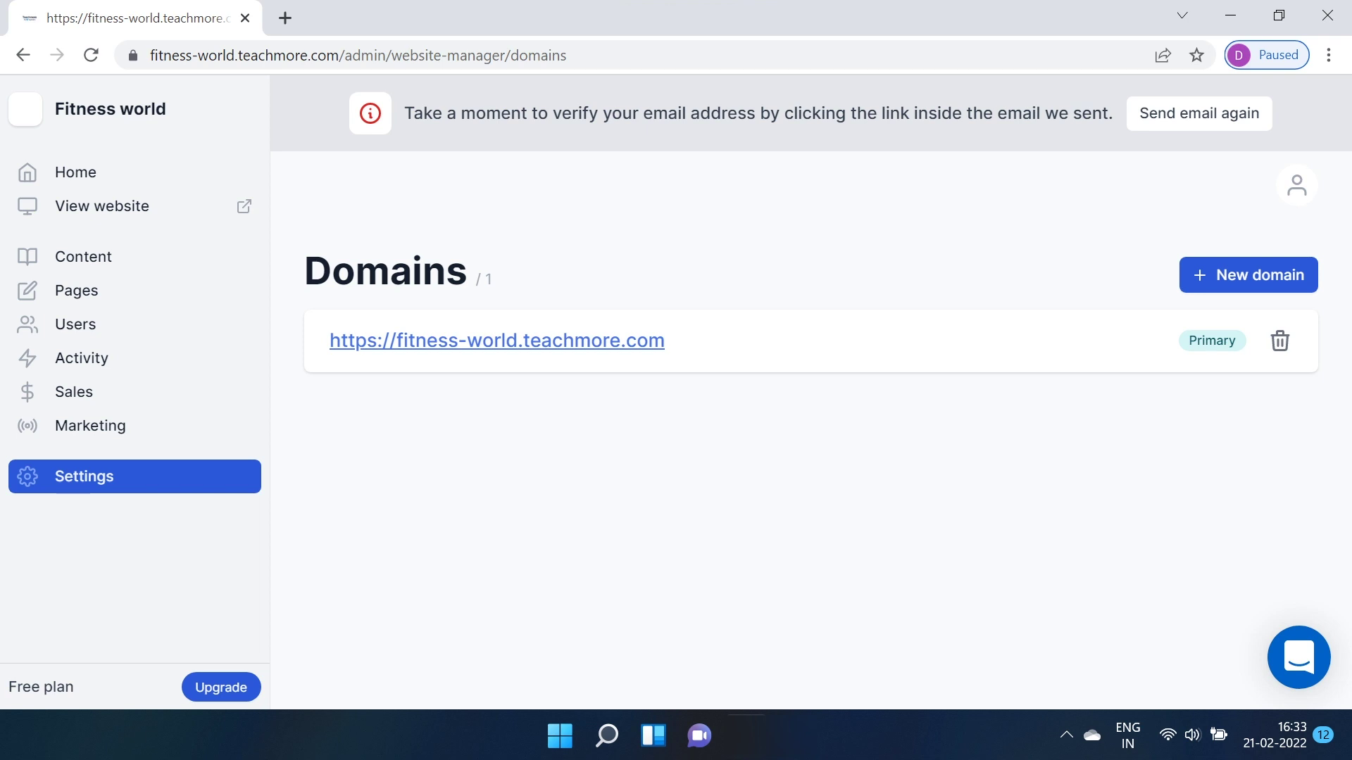
{"action": "left_click", "coordinate": [1246, 275]}
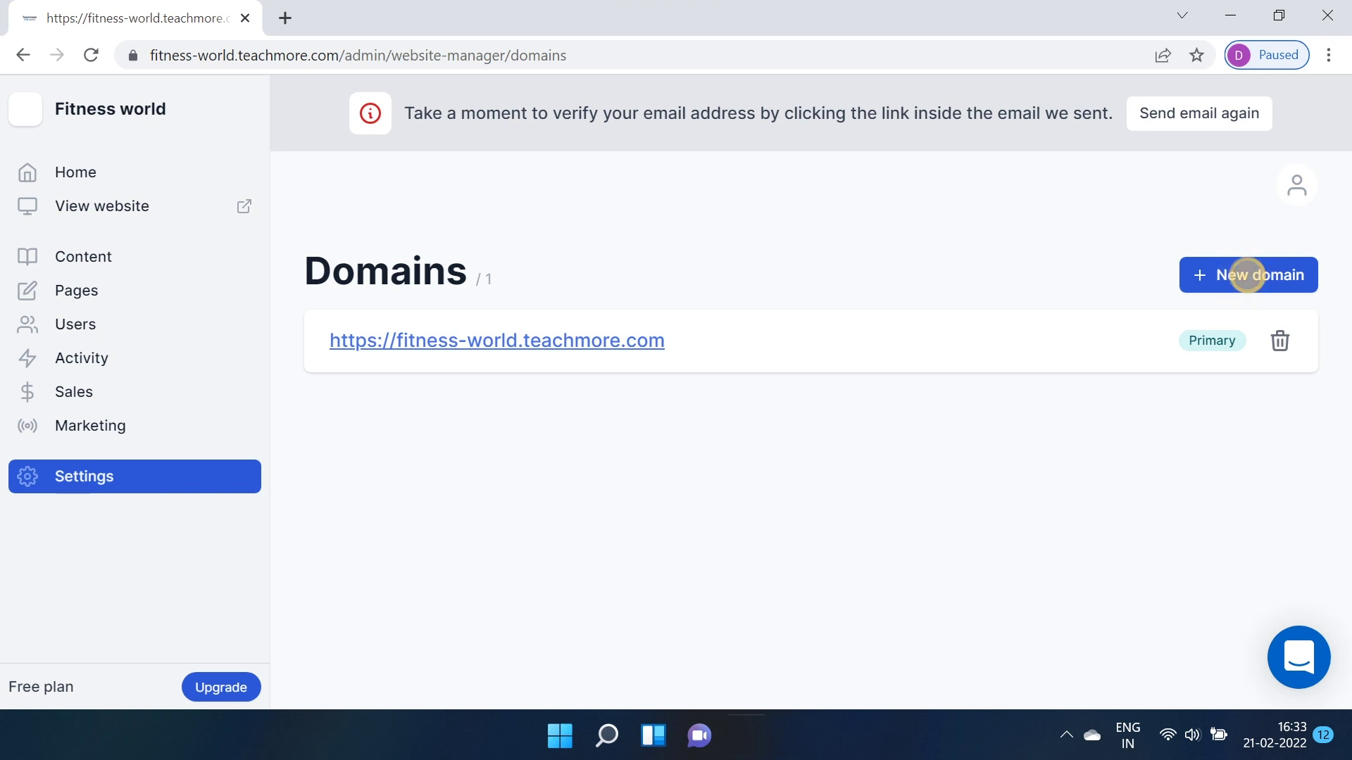
{"action": "left_click", "coordinate": [1028, 424]}
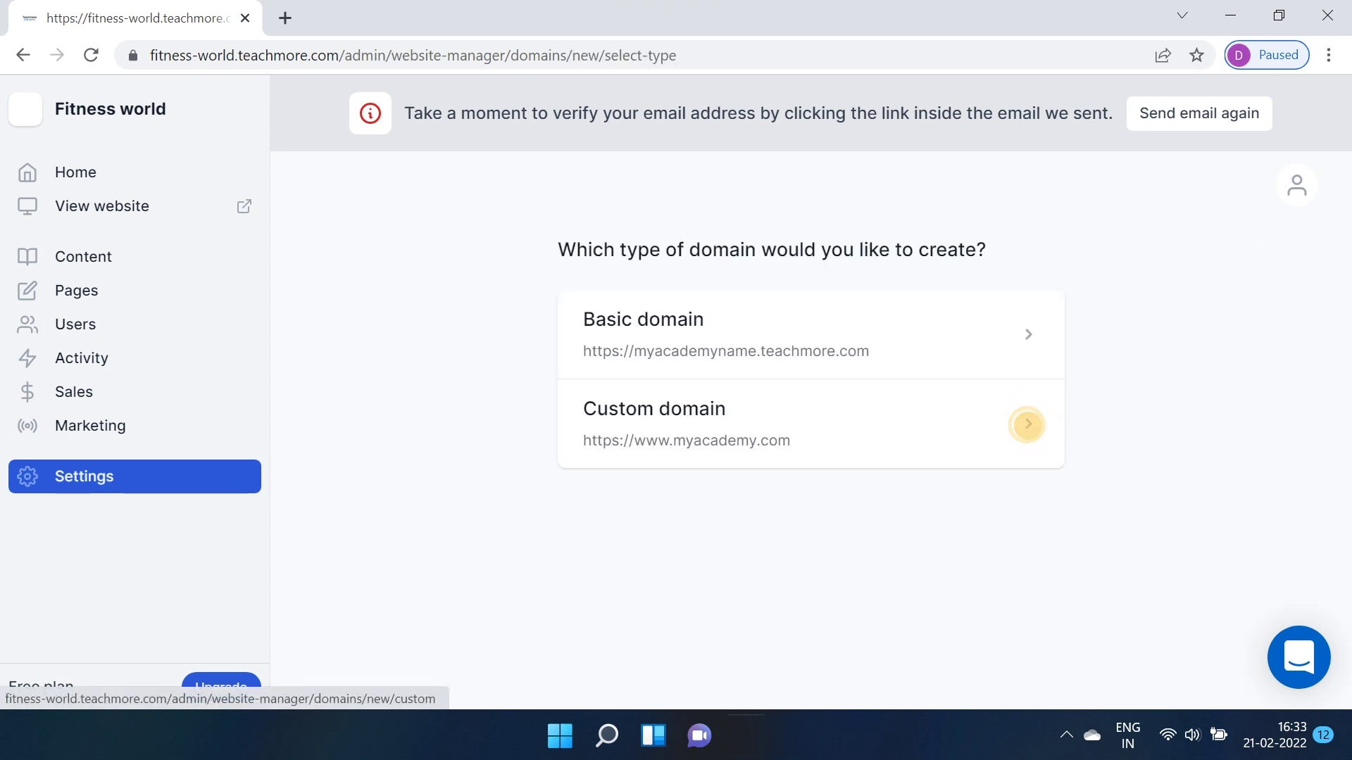